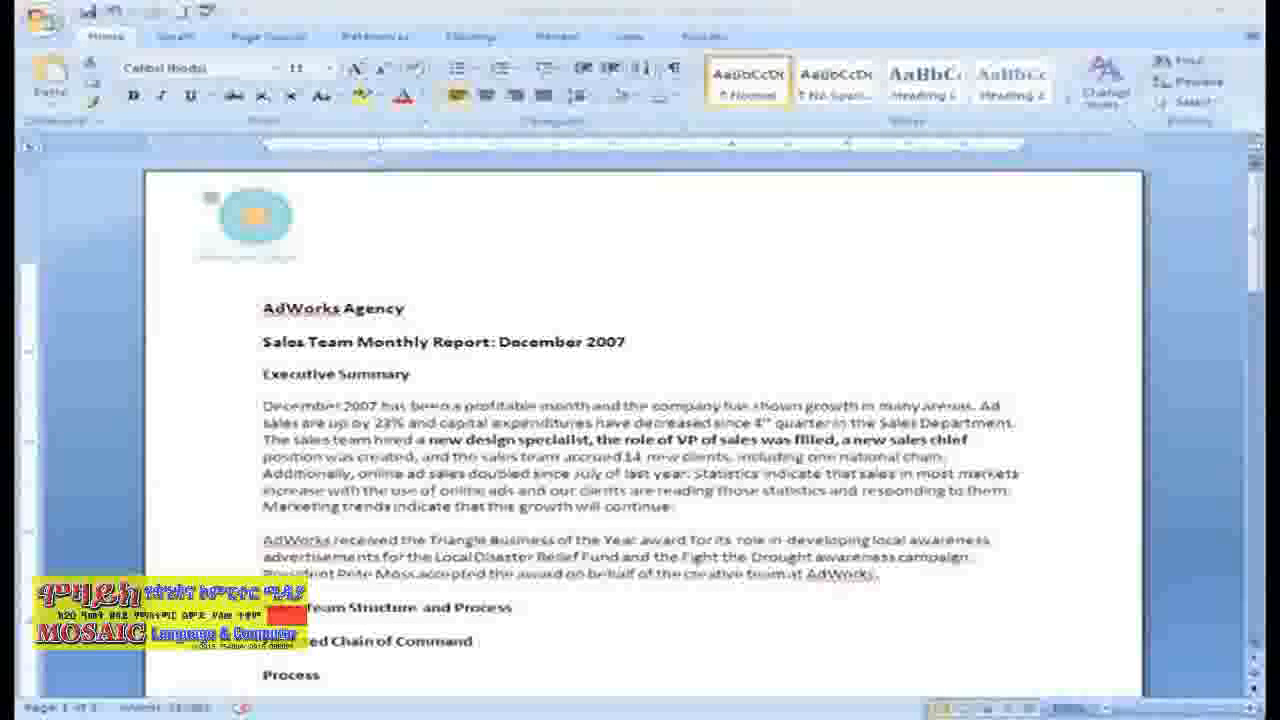
Step: Convert the four revenue lines under By Salesperson into a four-column table, splitting the text at a custom separator character
drag(1256, 275, 1259, 358)
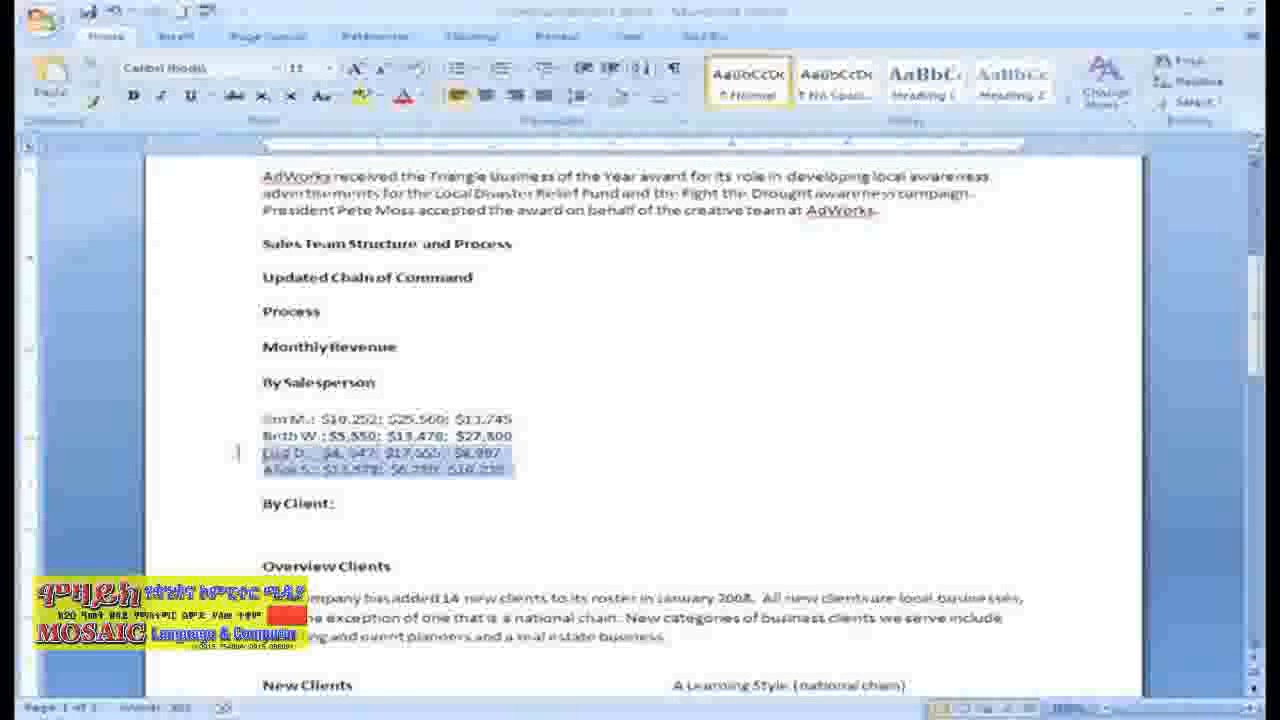
drag(498, 468, 229, 423)
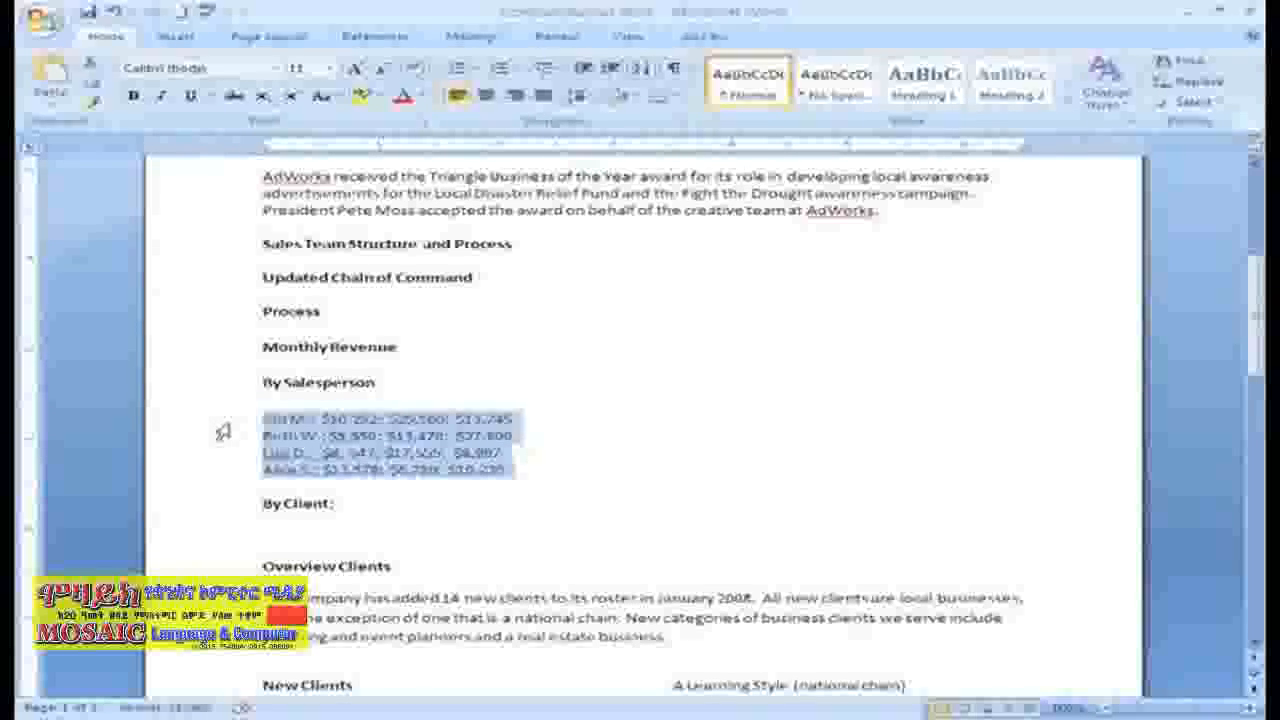
click(180, 40)
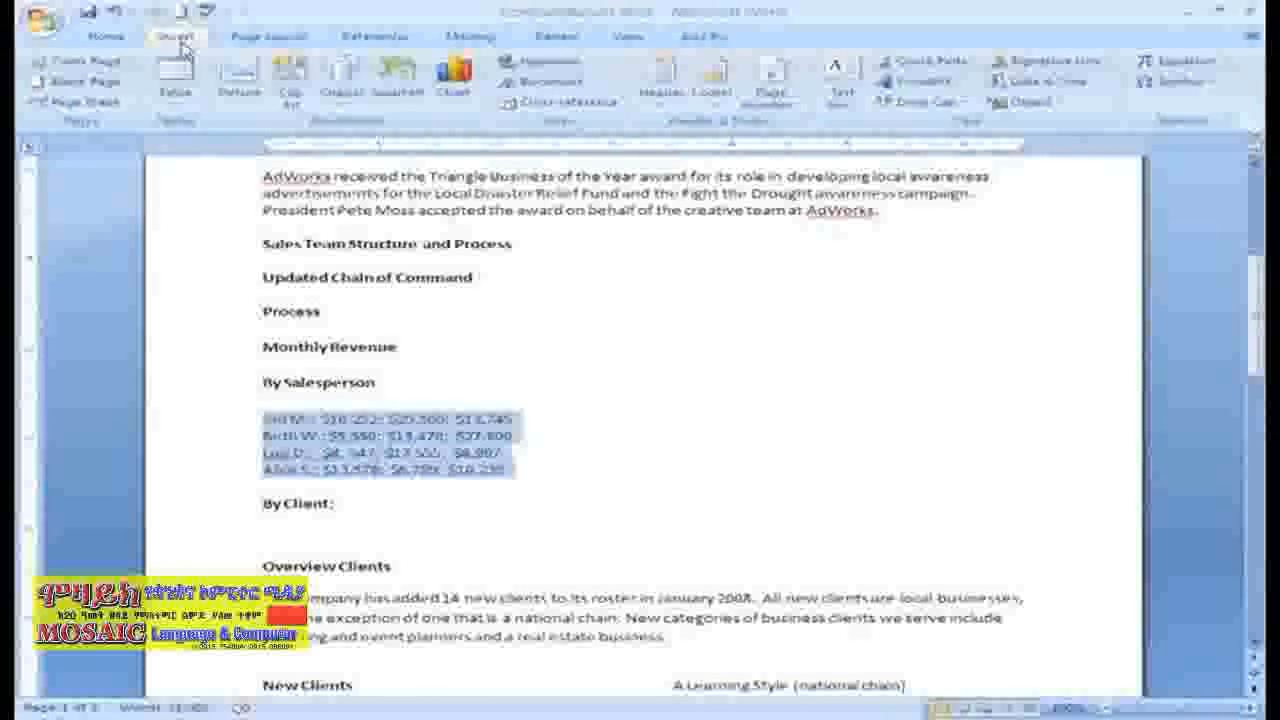
click(176, 88)
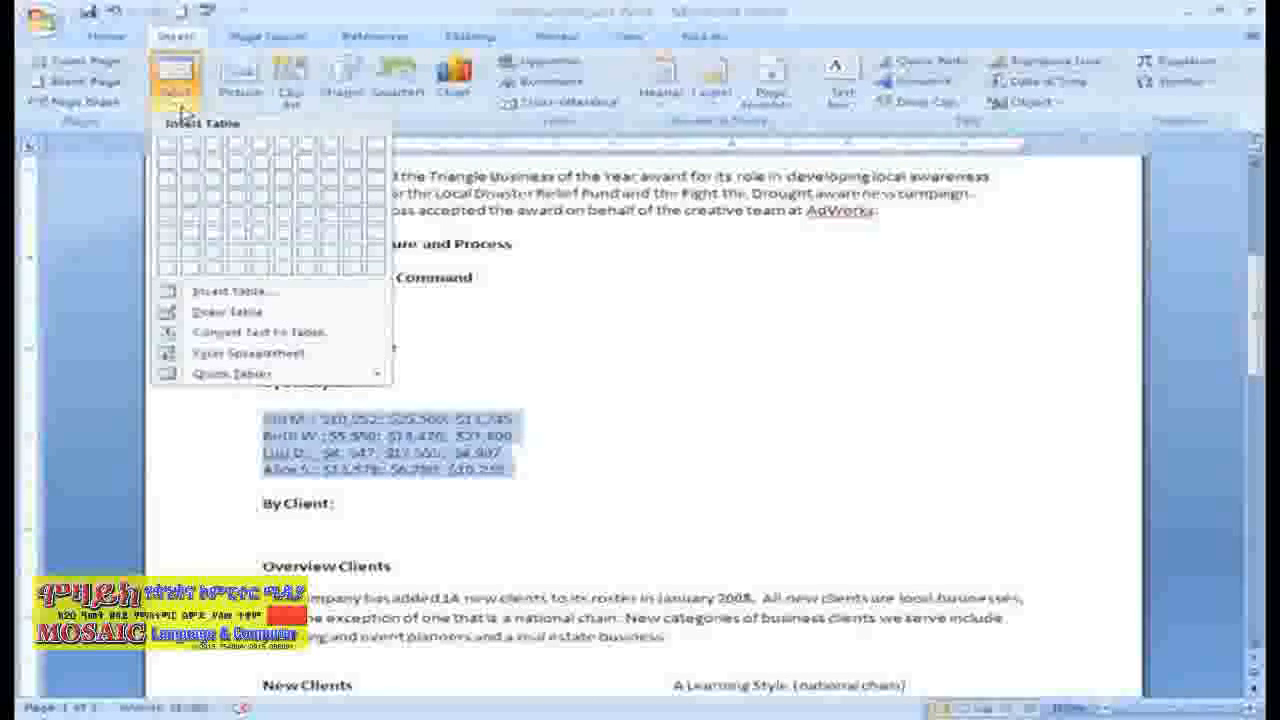
click(168, 332)
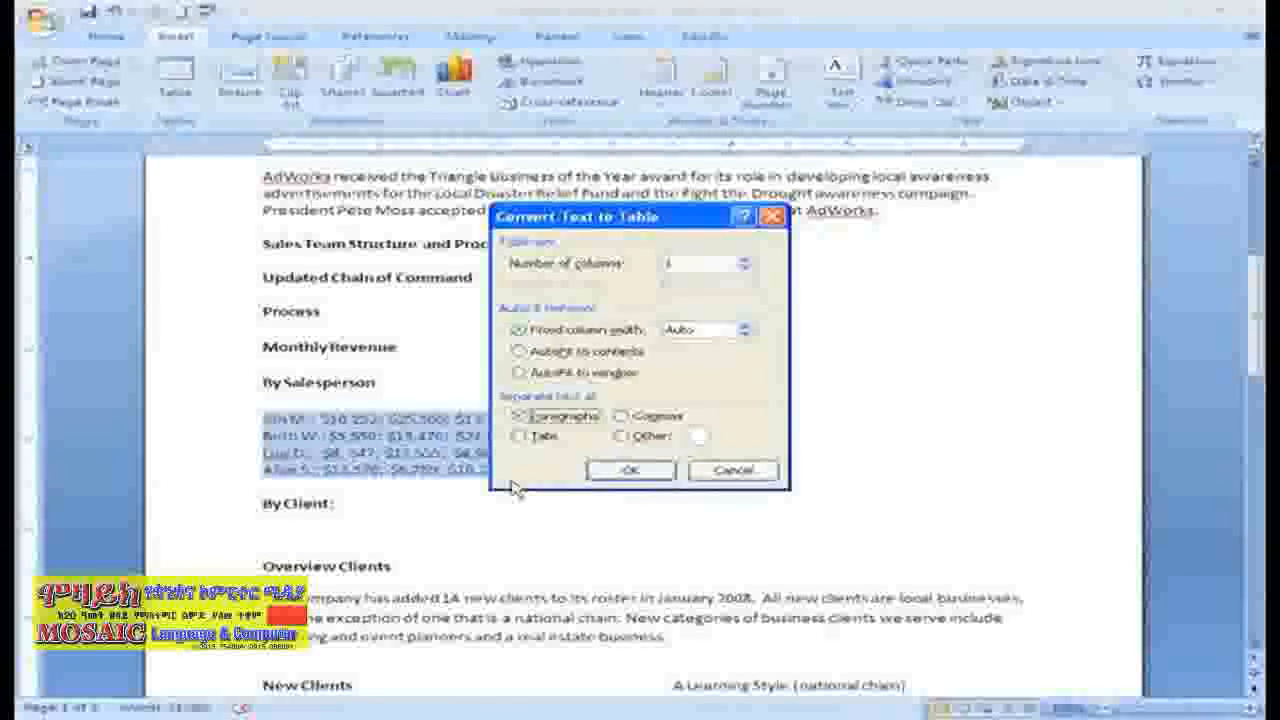
click(692, 437)
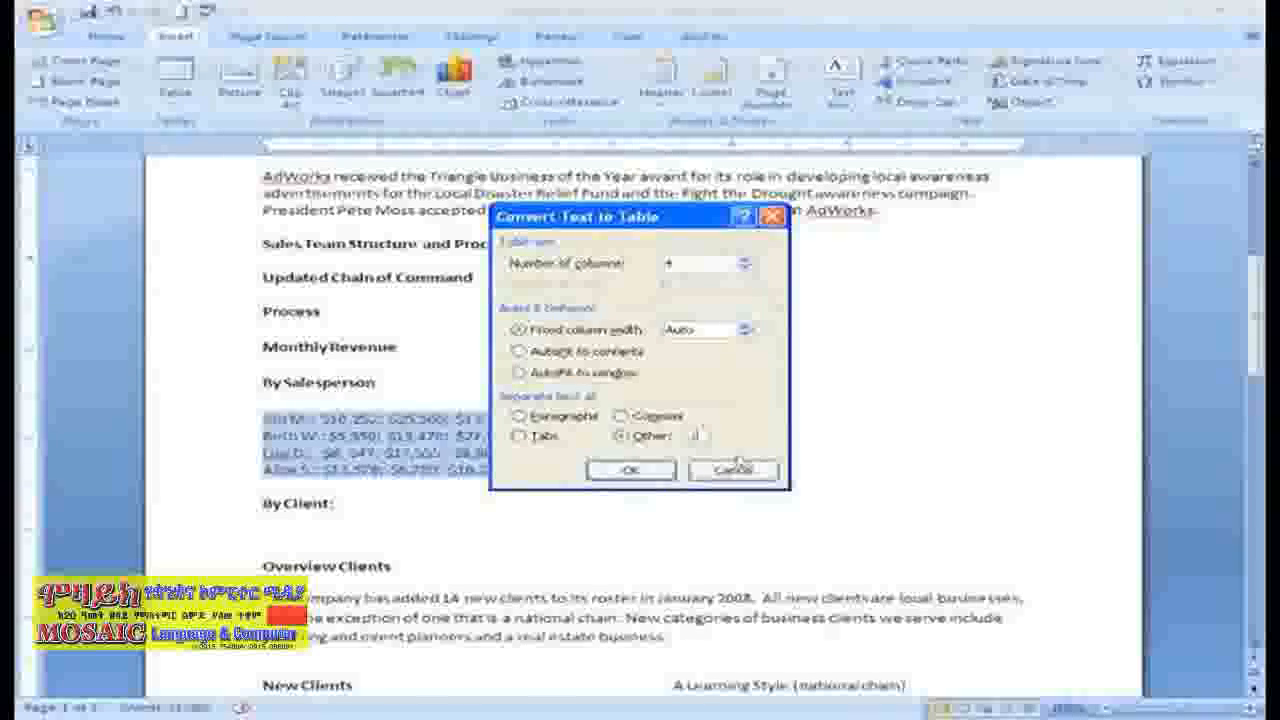
click(633, 472)
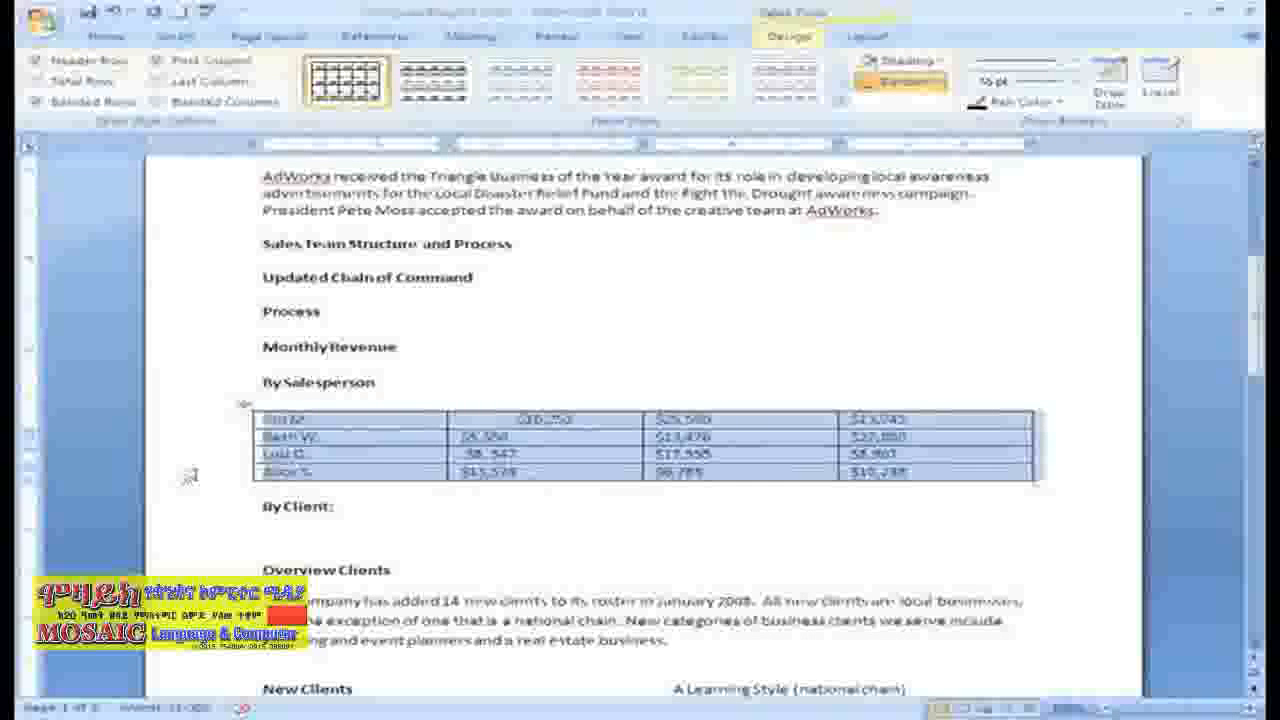
Step: Insert a blank row above the first row of the By Salesperson table
click(249, 422)
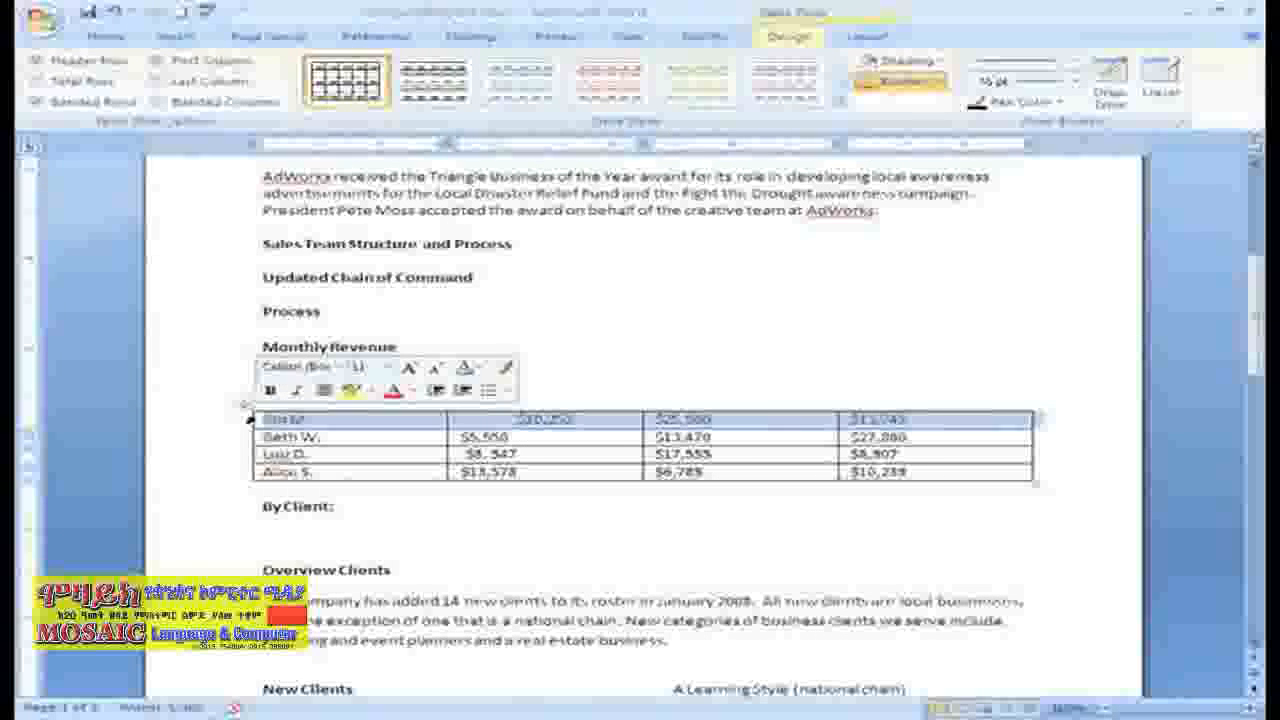
right_click(255, 422)
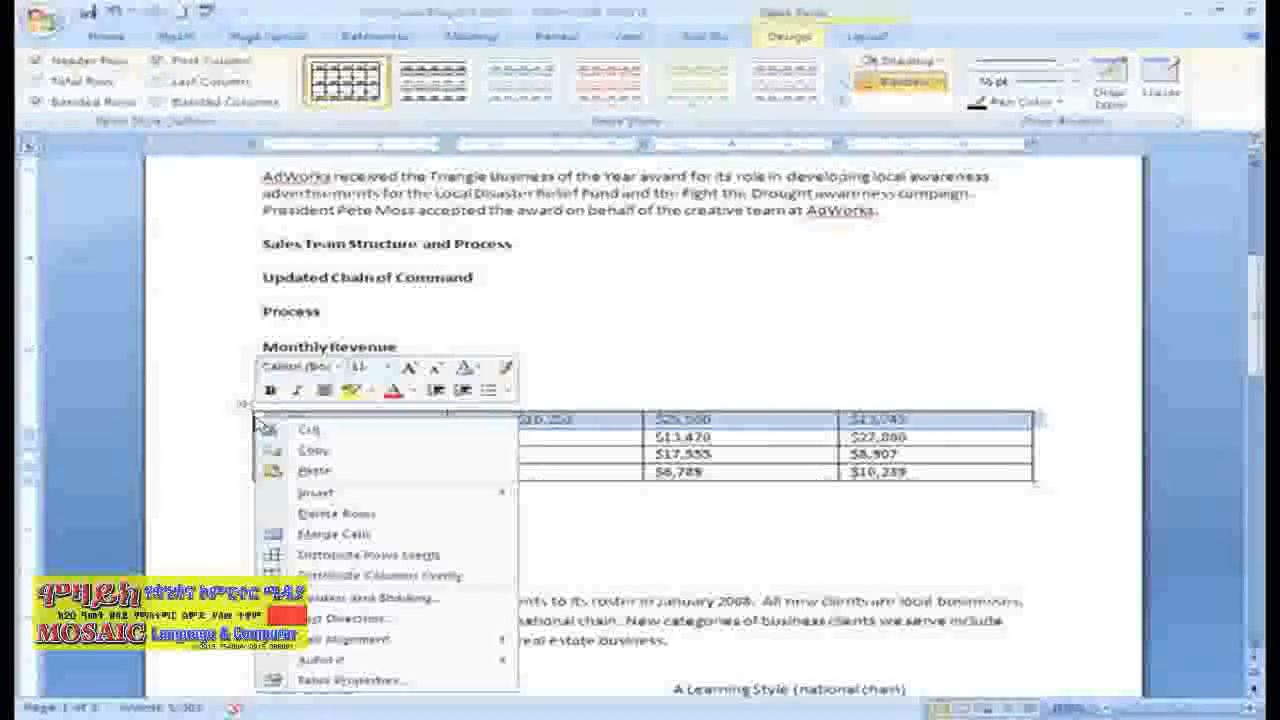
mouse_move(490, 493)
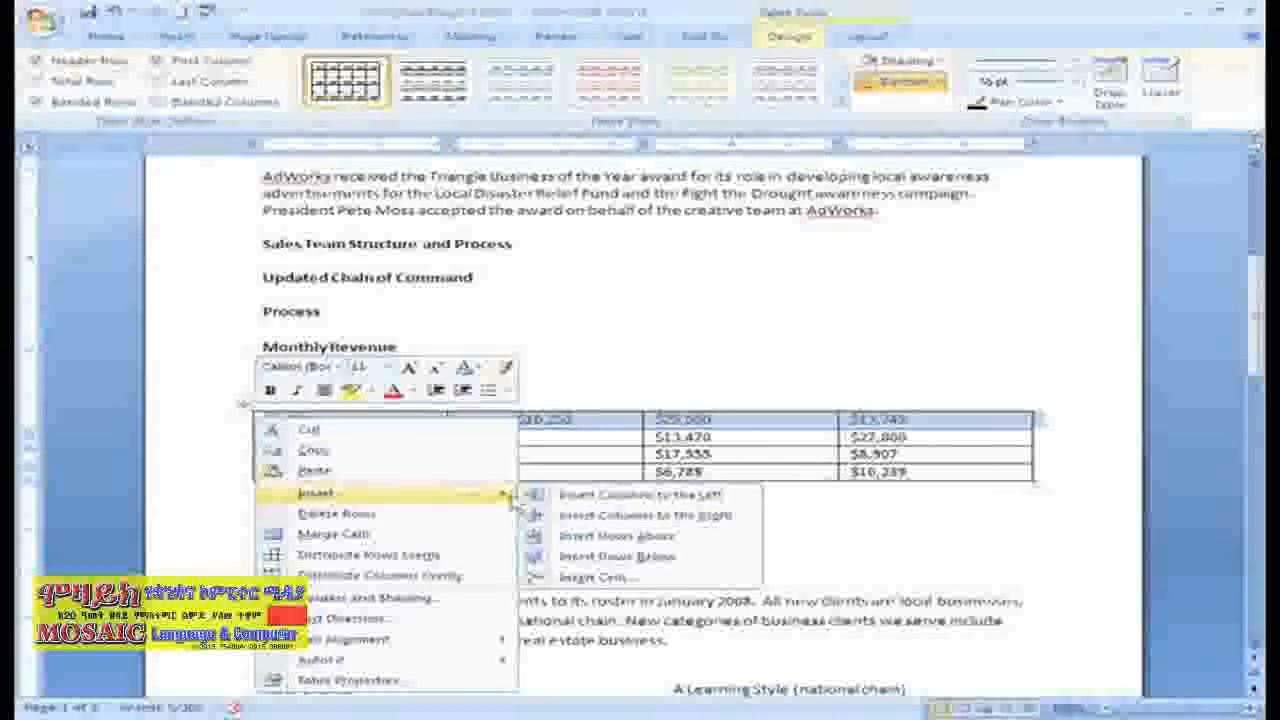
click(580, 537)
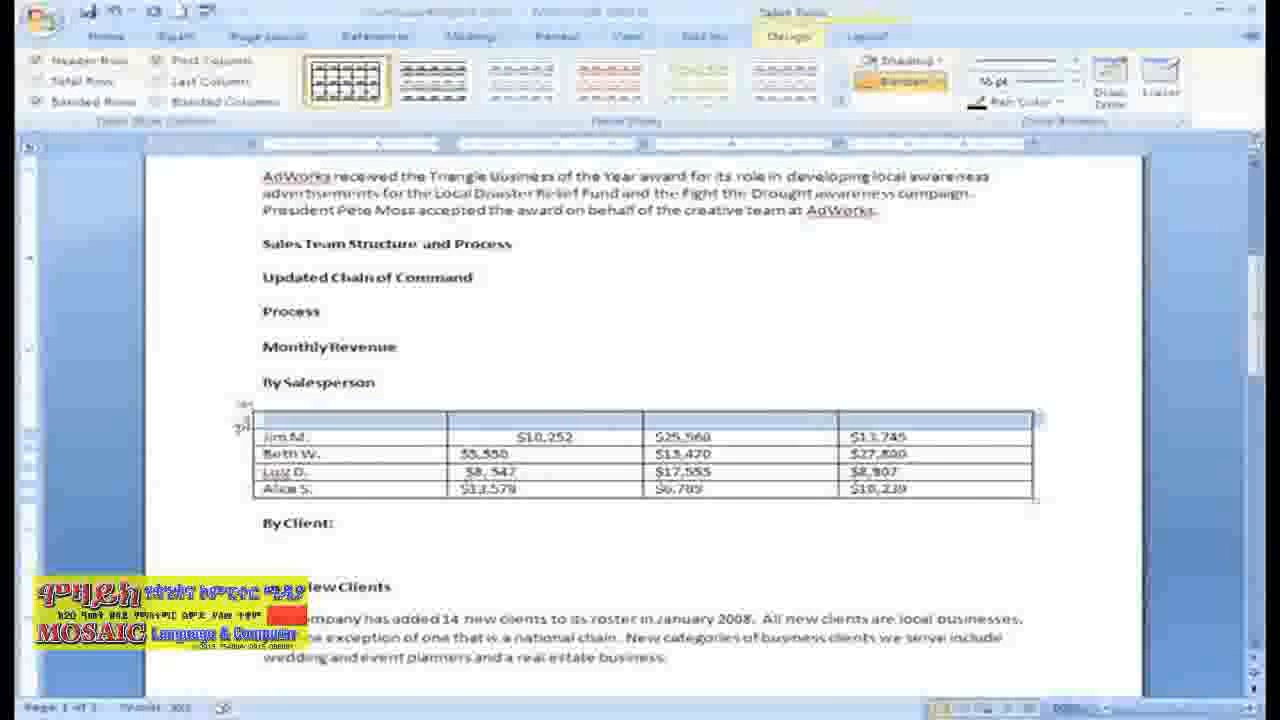
Step: Fill the new top row with the column headings Salesperson, Print, TV and Web
click(260, 423)
text(Salesperson)
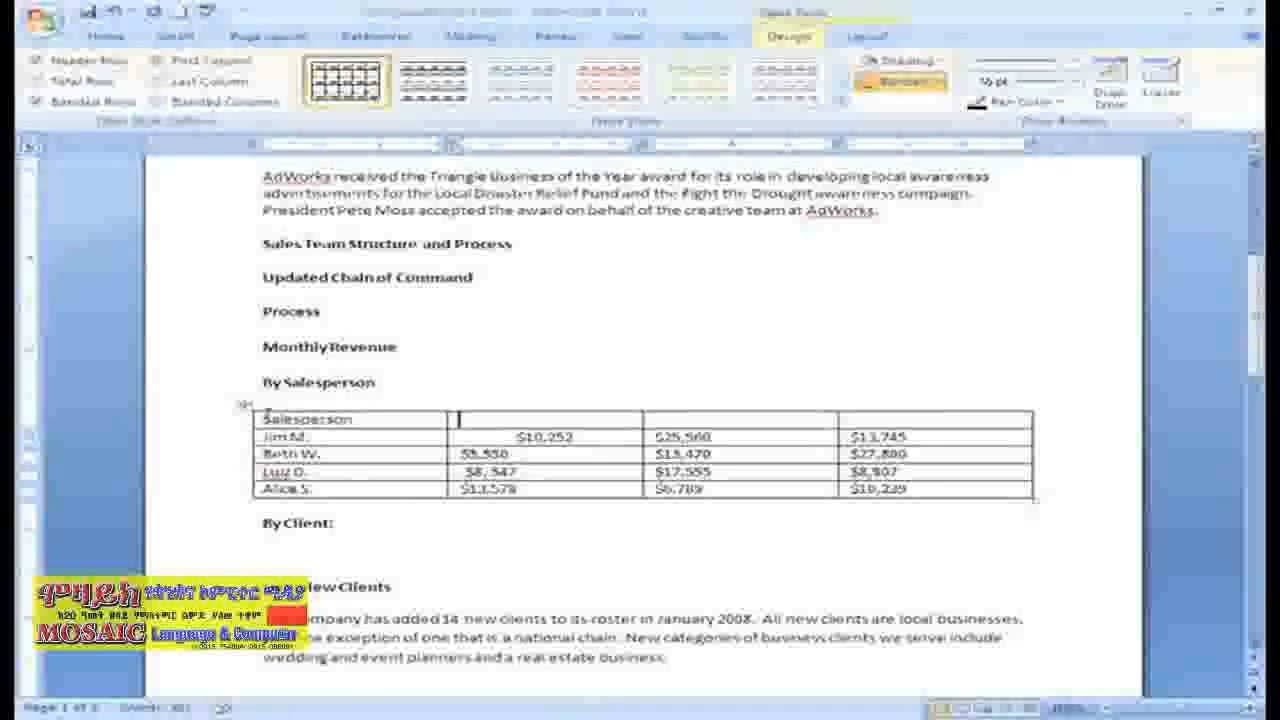
key(Tab)
text(TV)
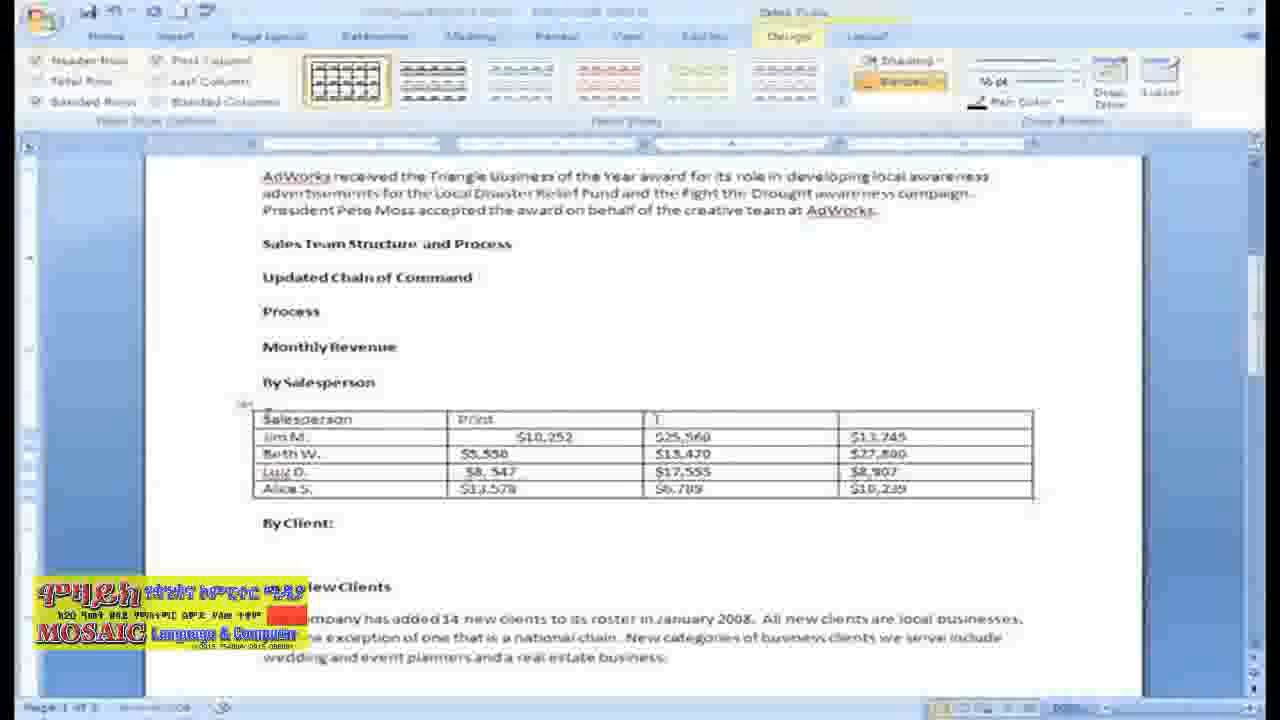
key(Tab)
text(W)
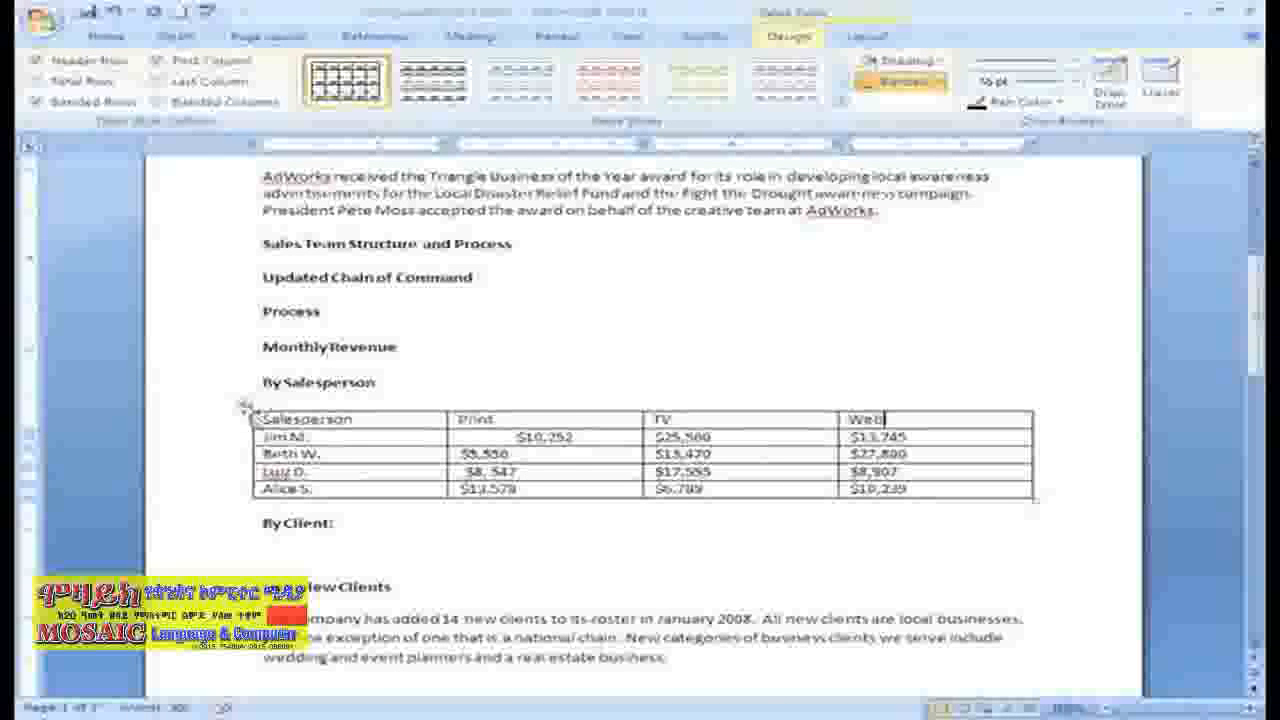
Step: Insert a blank column to the right of the Web column and delete that new column again
click(1020, 408)
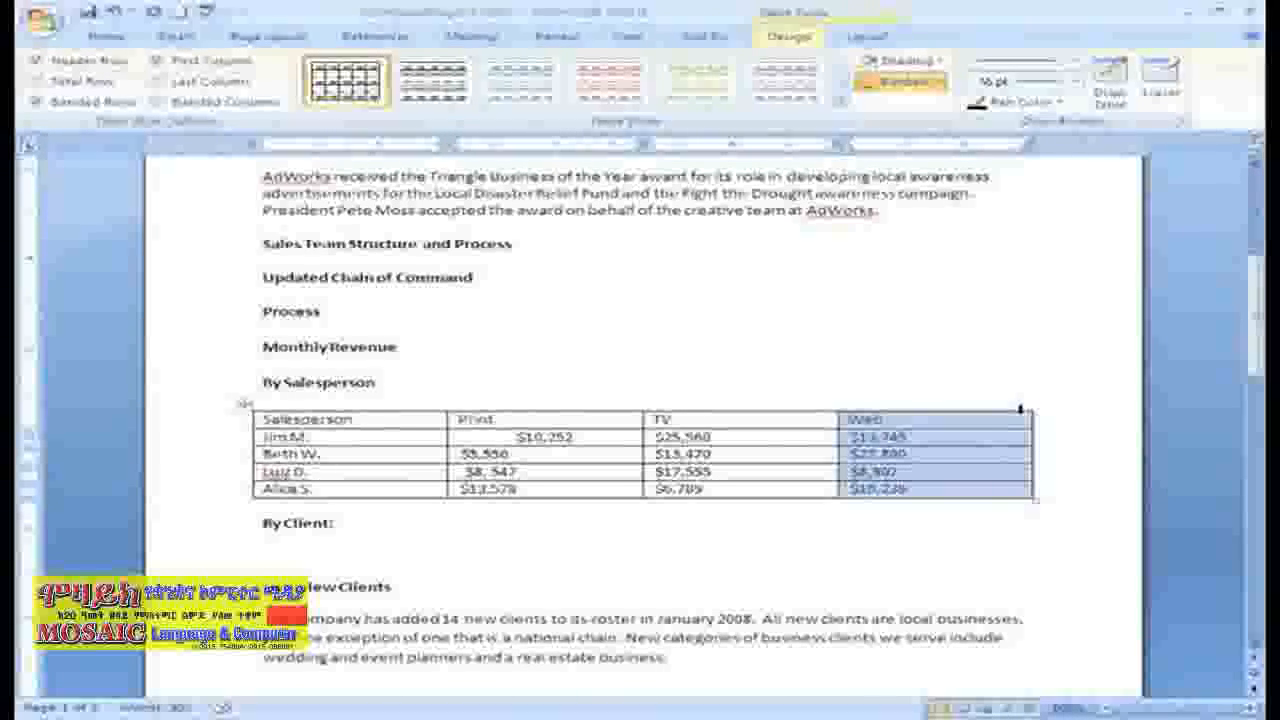
right_click(1020, 410)
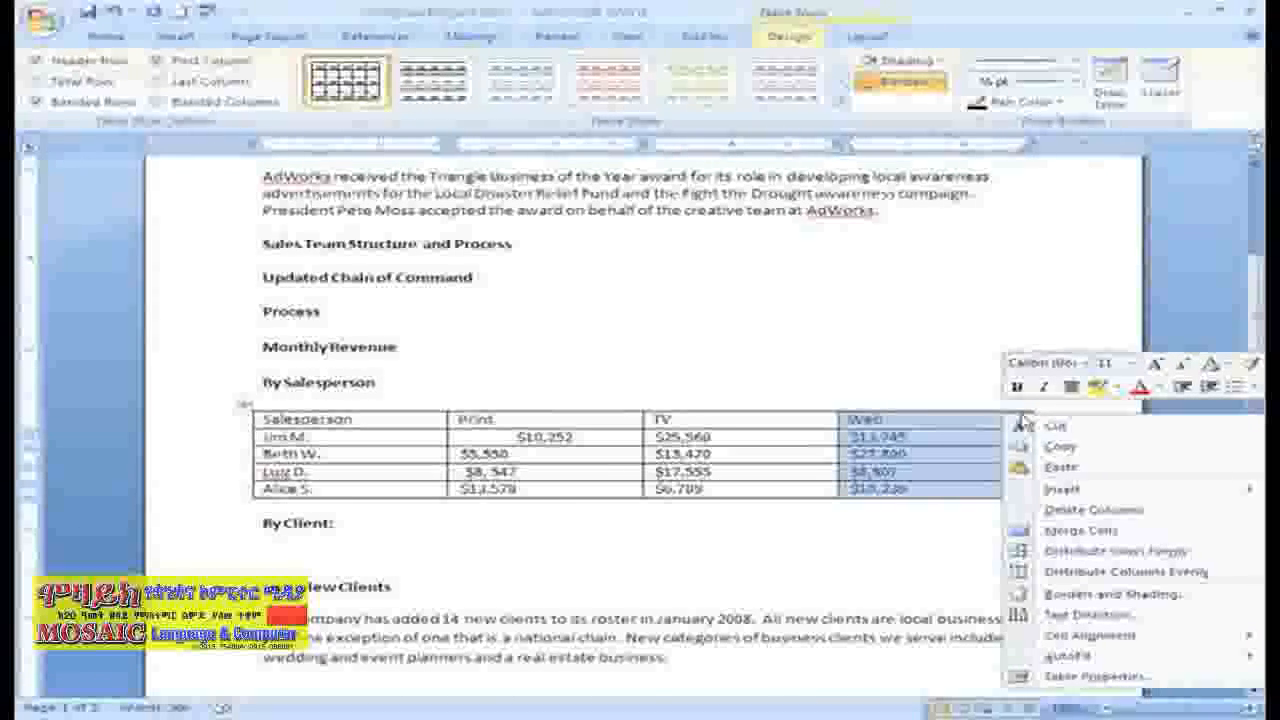
mouse_move(1060, 490)
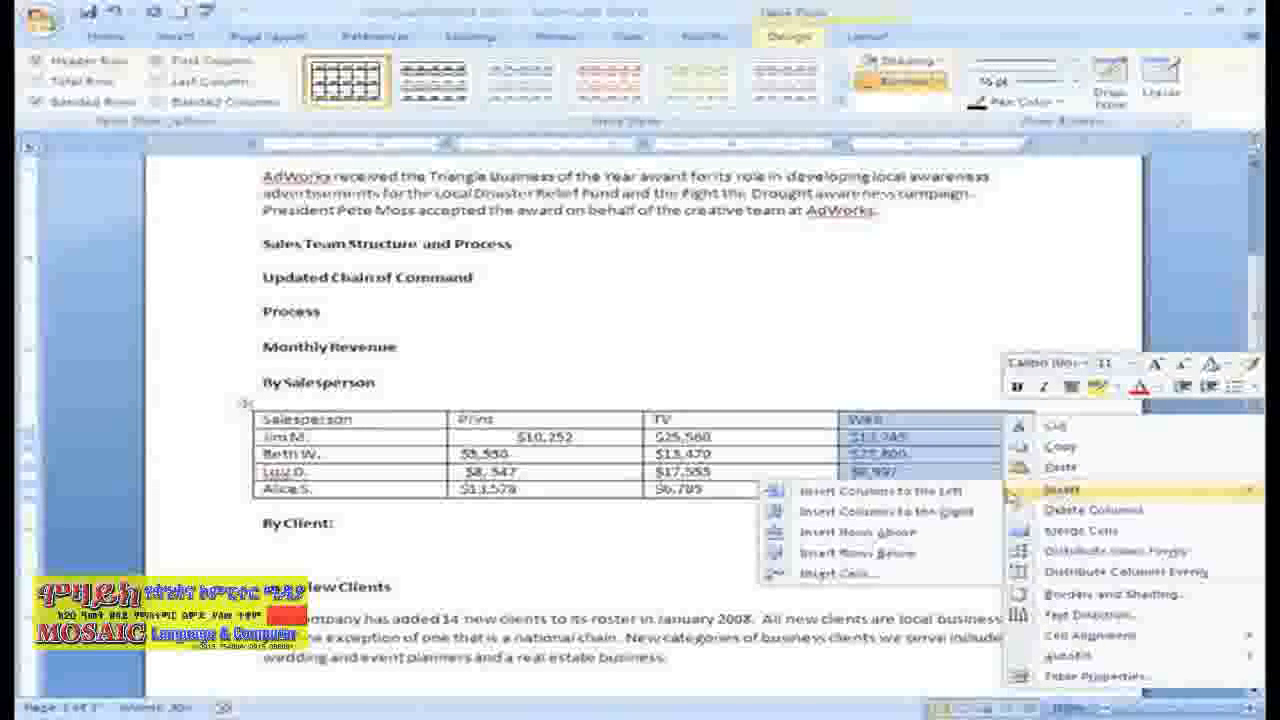
click(870, 511)
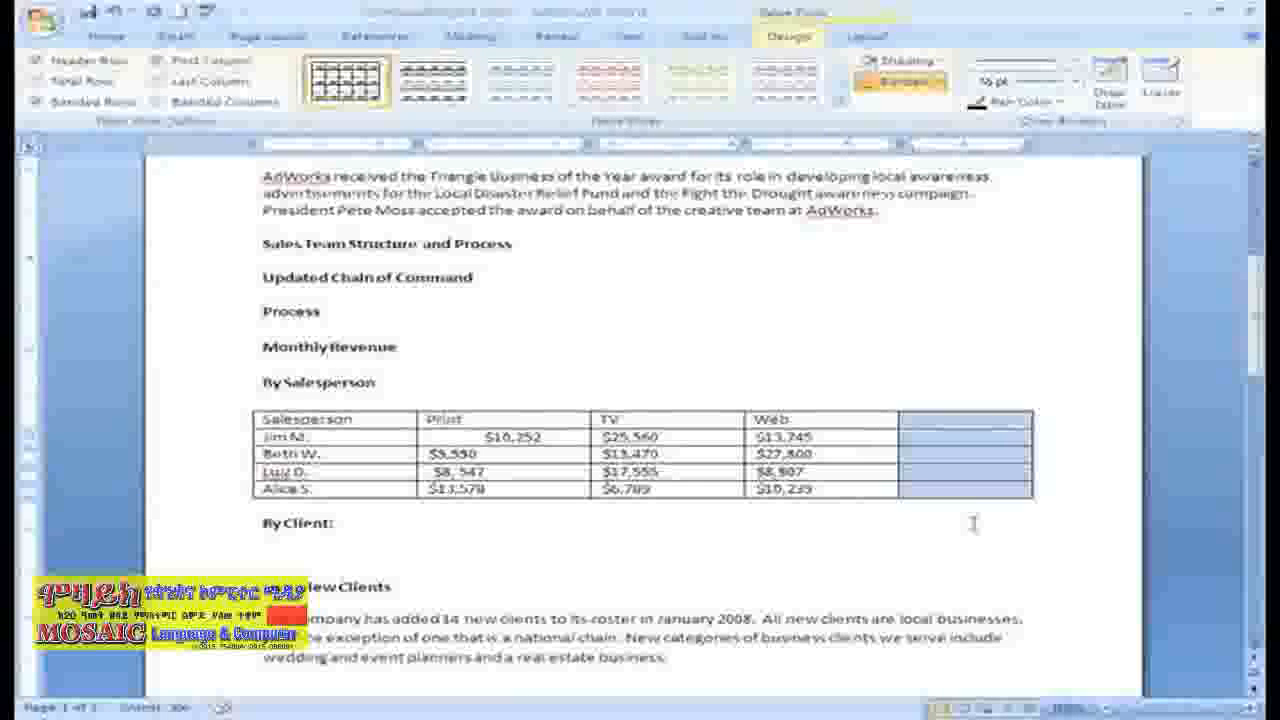
right_click(1008, 410)
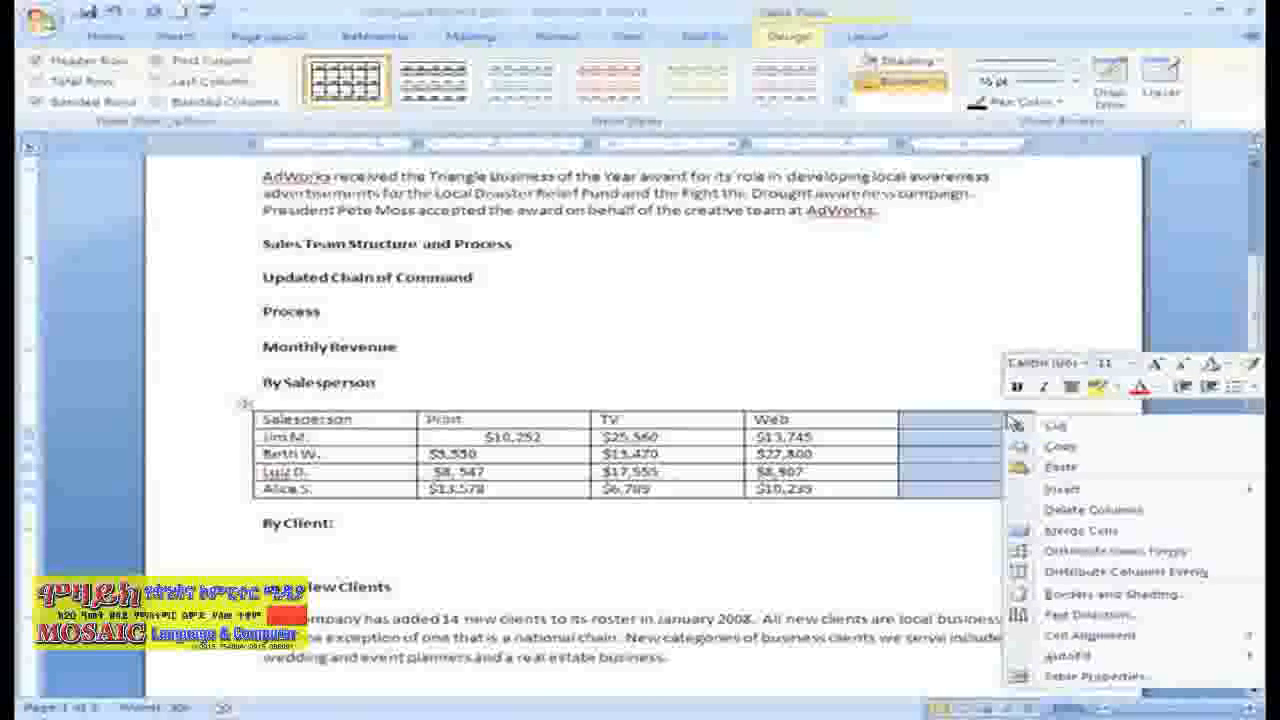
click(1053, 512)
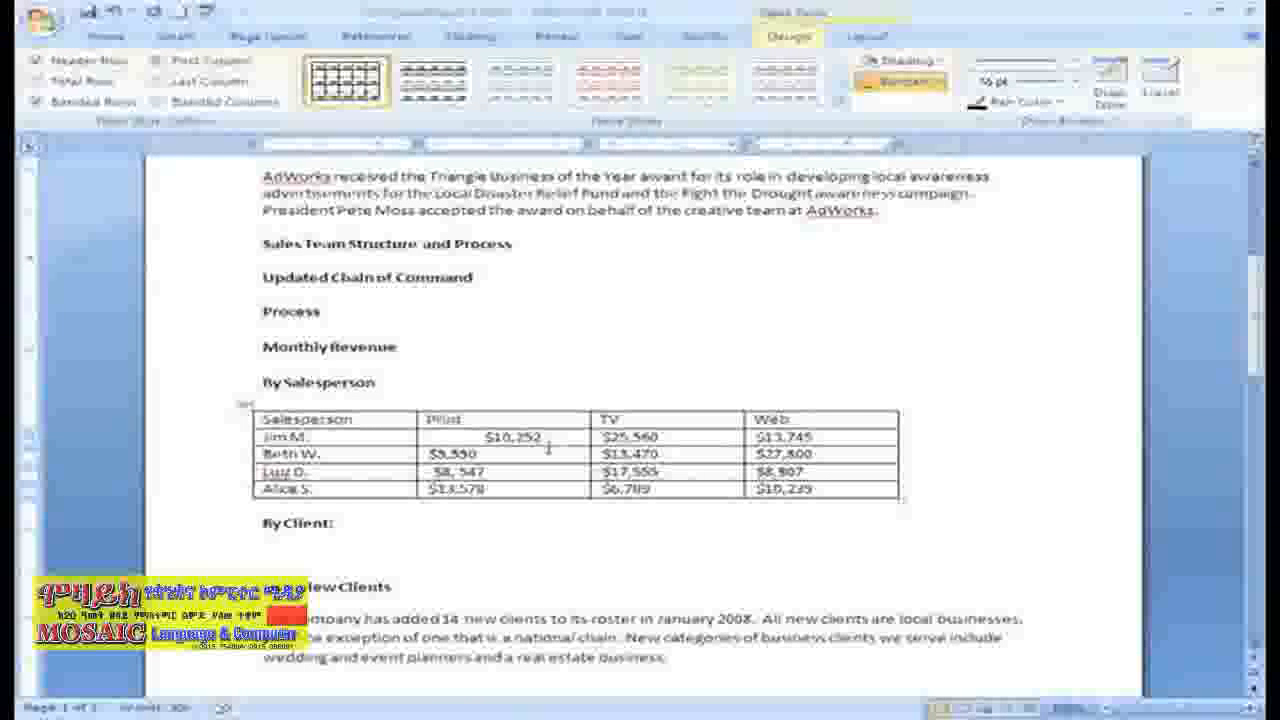
Step: Remove the extra indent before the first salesperson's Print amount so it aligns with the amounts below
click(486, 437)
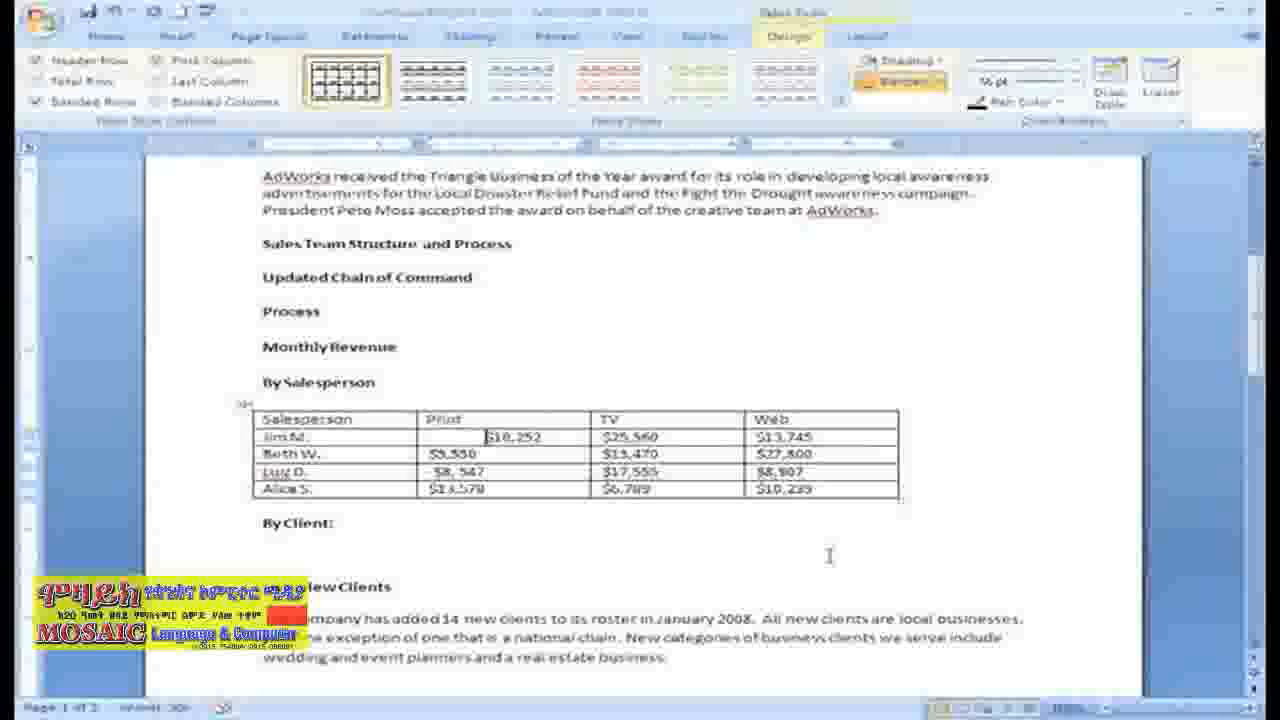
key(BackSpace)
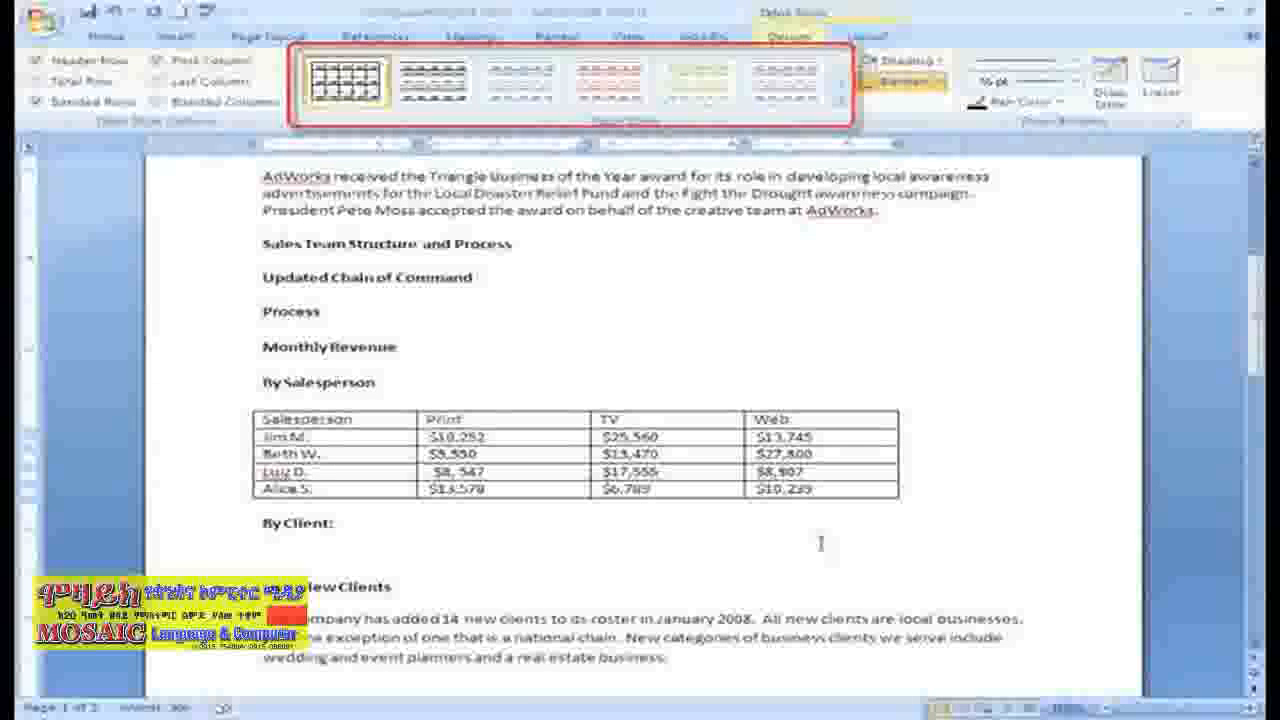
Step: Apply the teal Medium Shading style to the whole By Salesperson table, and toggle Banded Rows off and back on
click(246, 404)
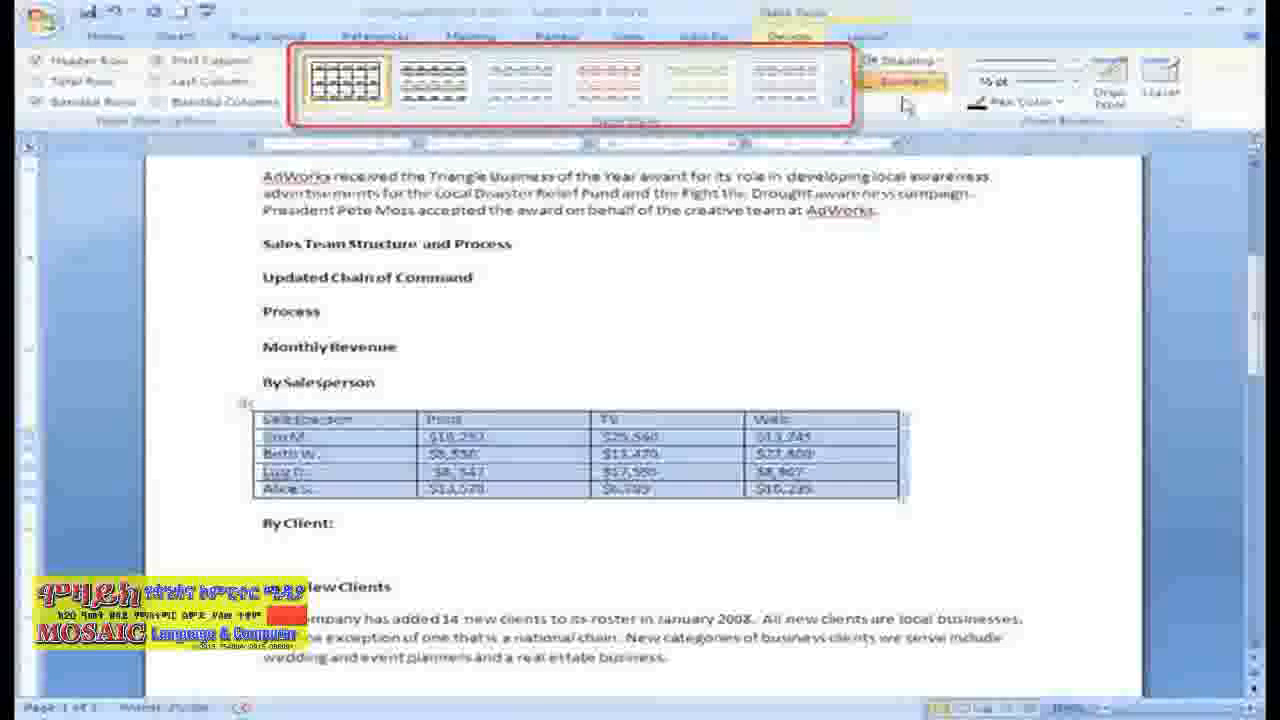
click(841, 82)
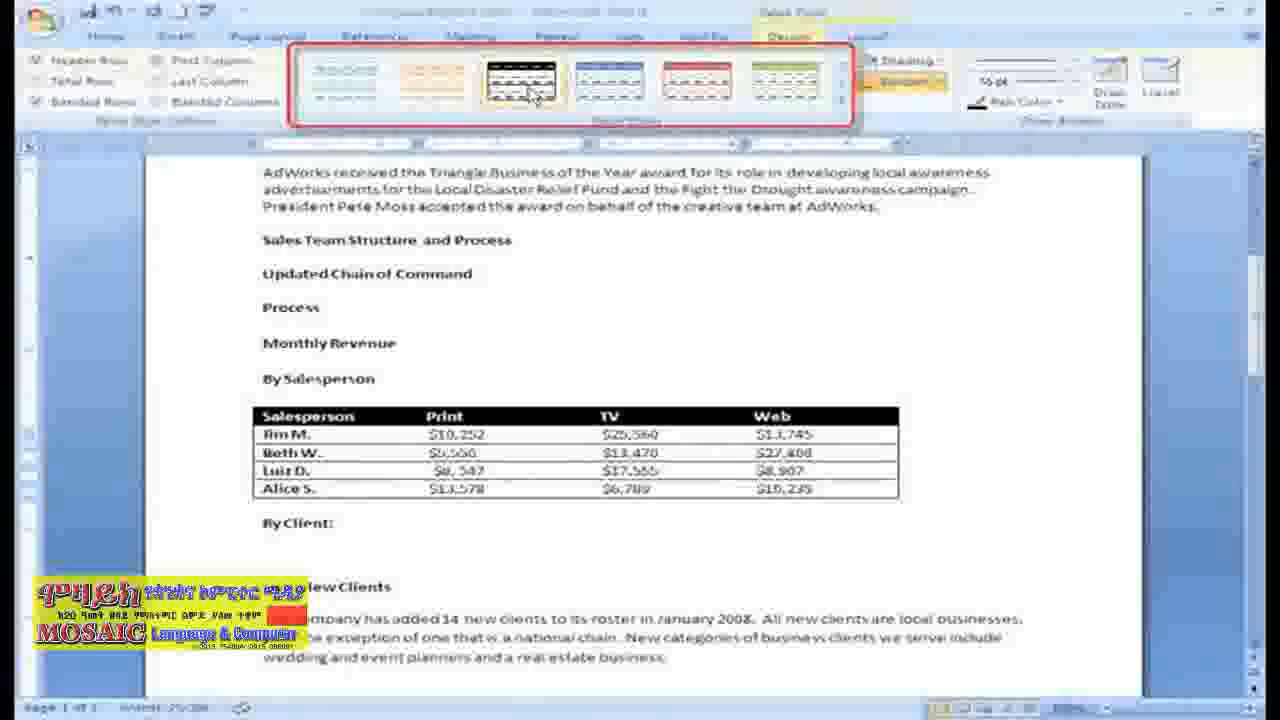
click(841, 101)
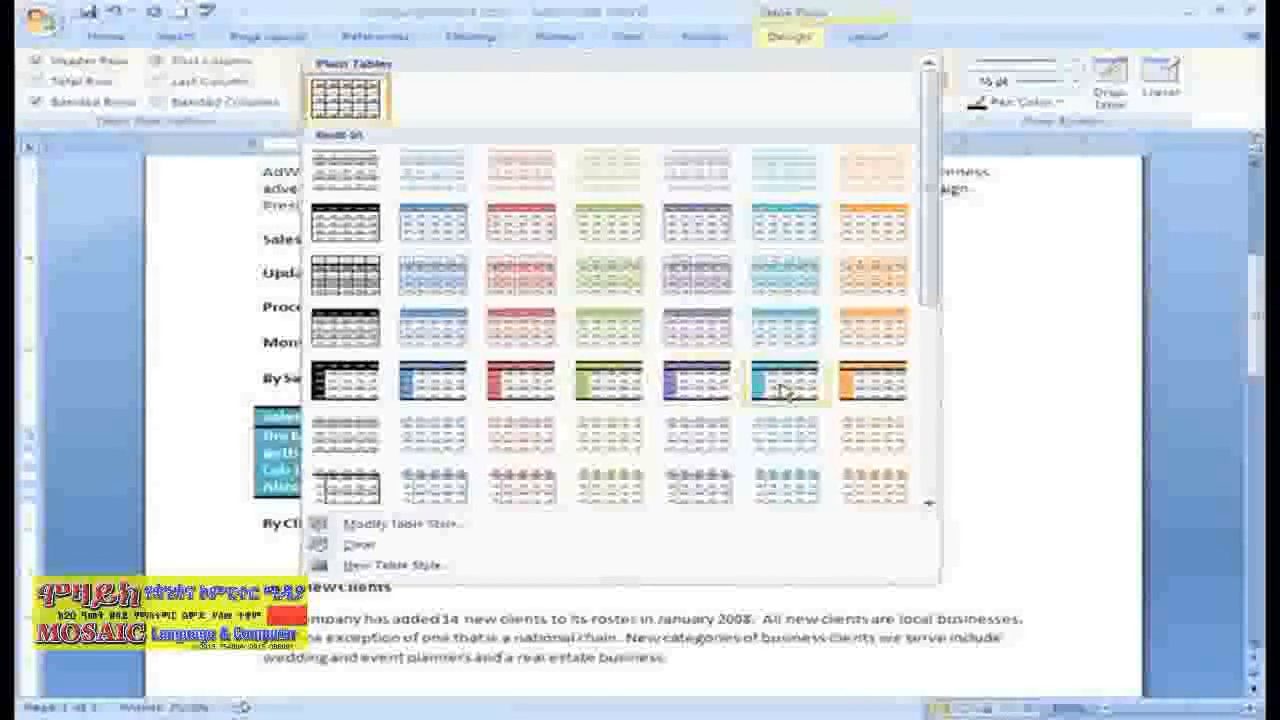
drag(934, 297, 930, 304)
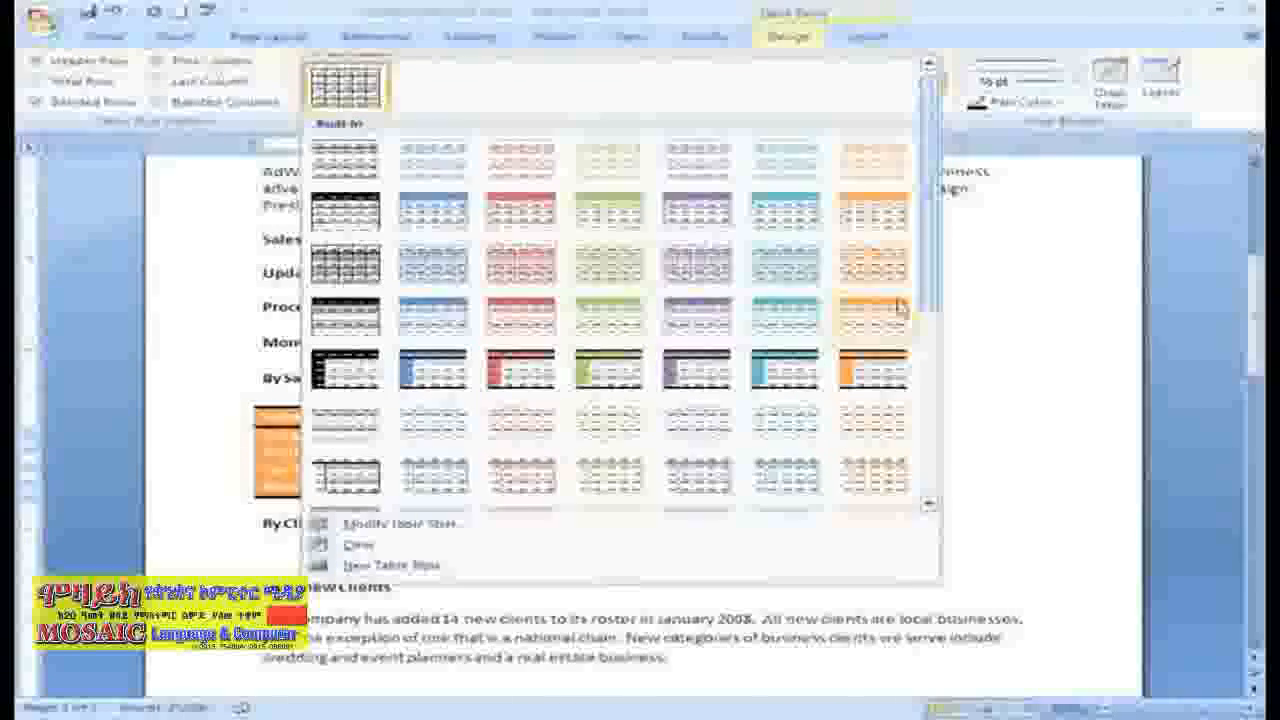
click(790, 316)
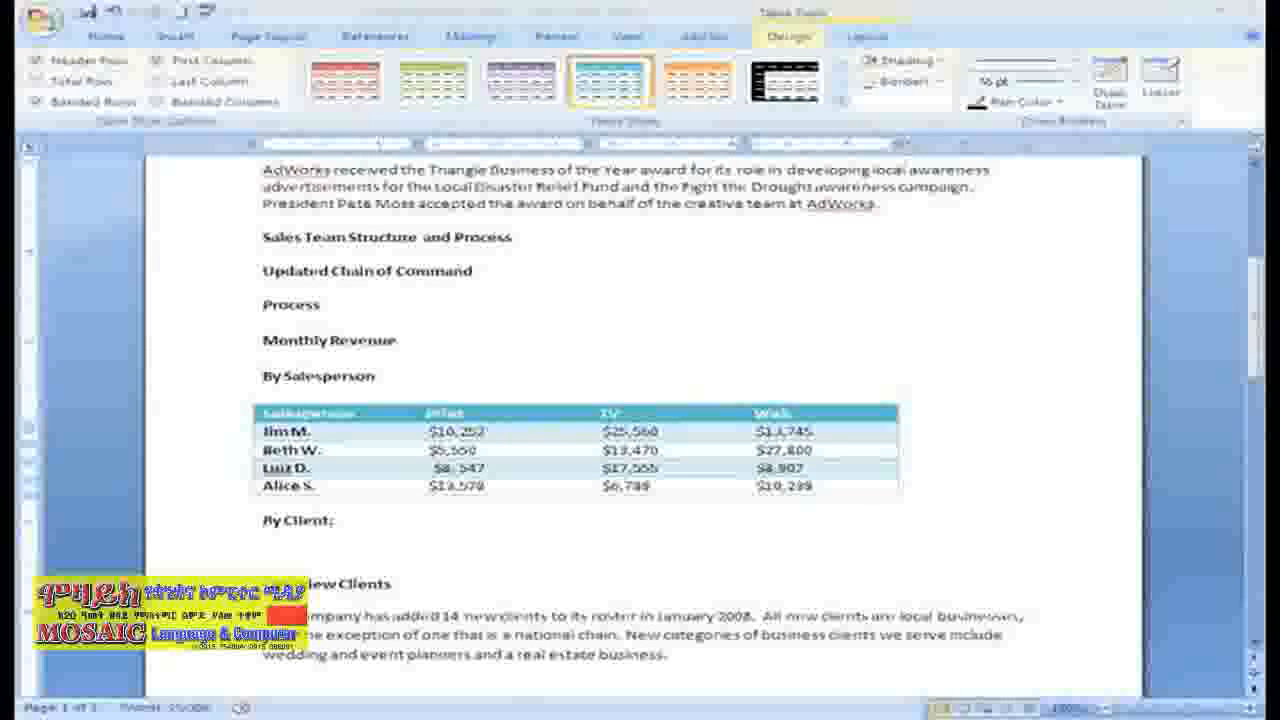
click(38, 102)
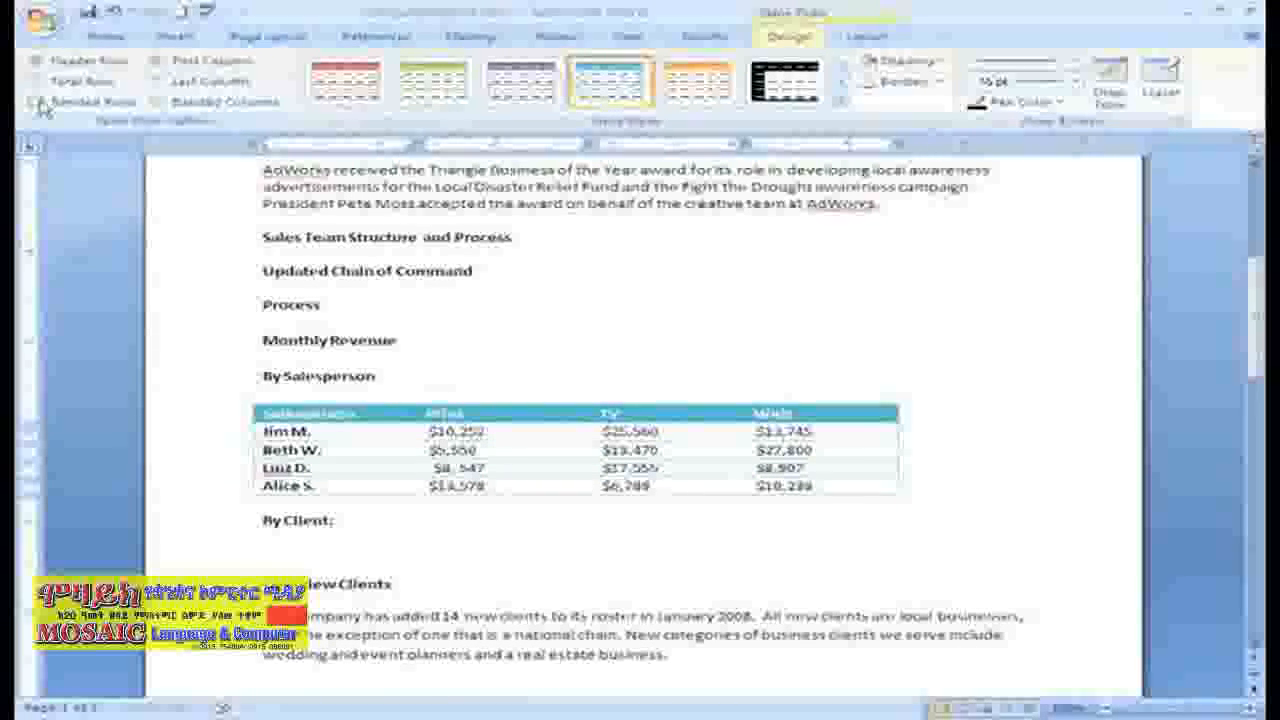
click(38, 102)
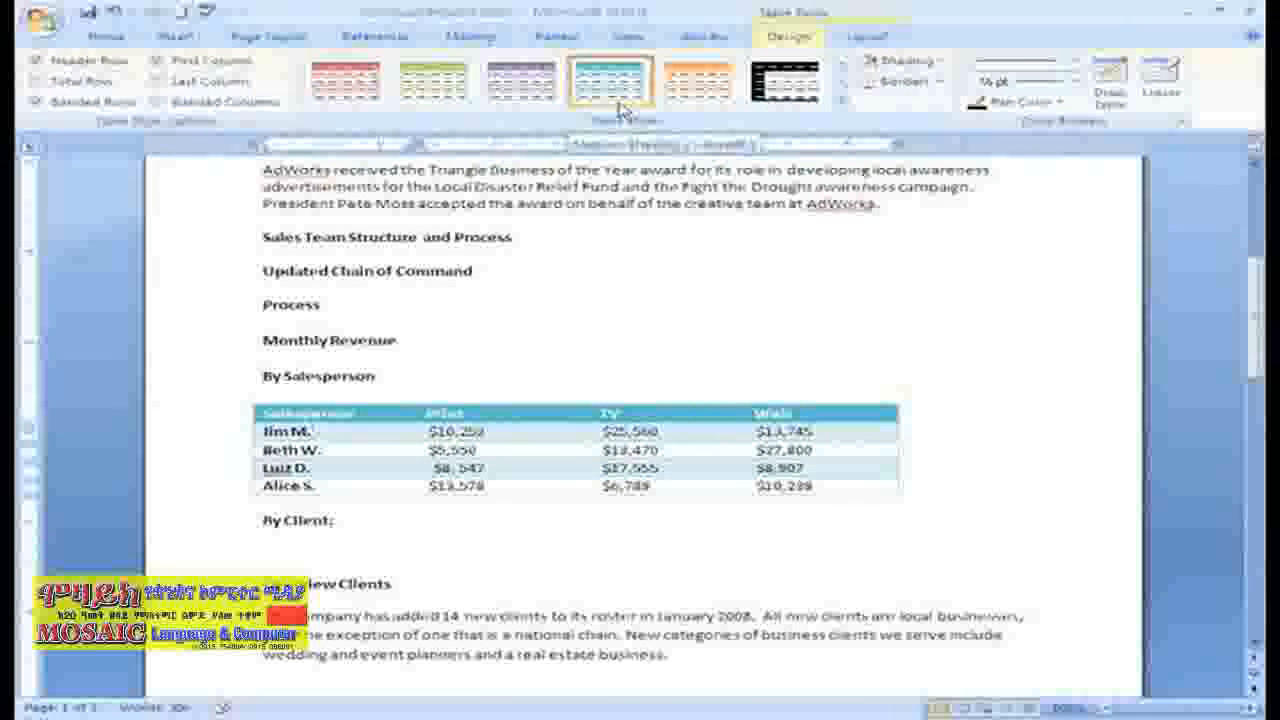
Step: Apply the teal Light Grid - Accent 5 table style to the By Salesperson table
click(842, 84)
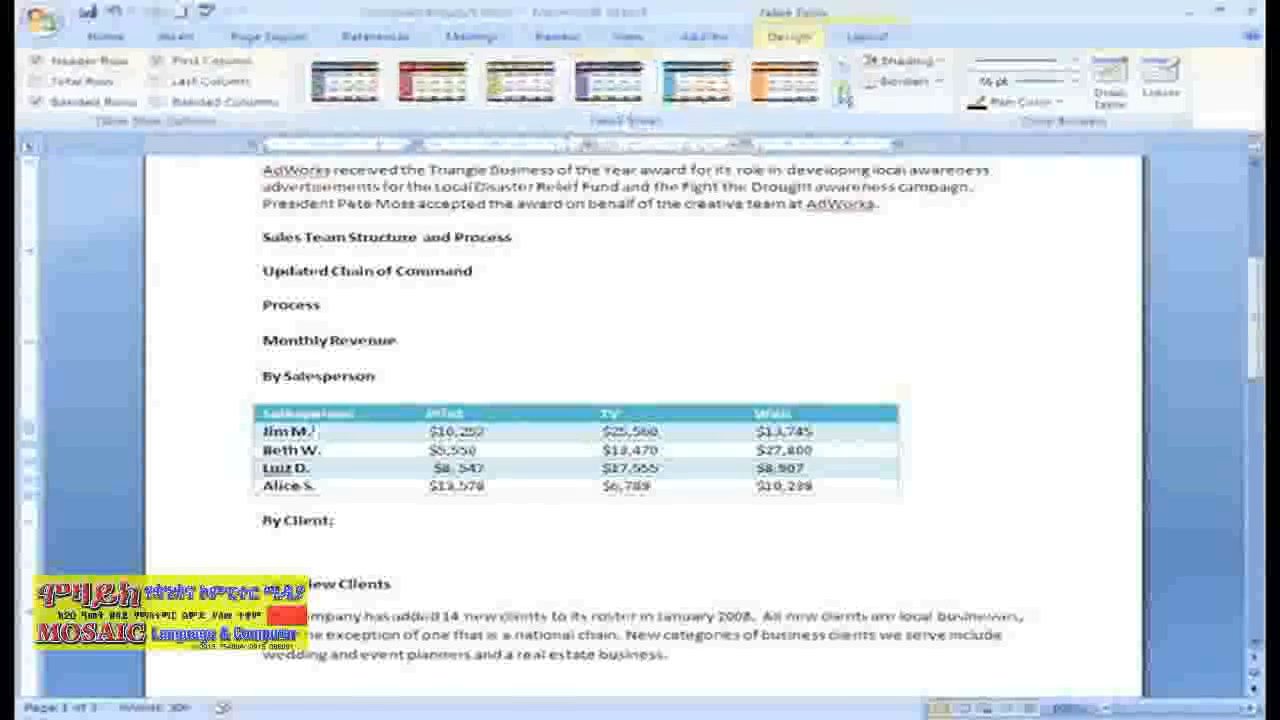
double_click(842, 65)
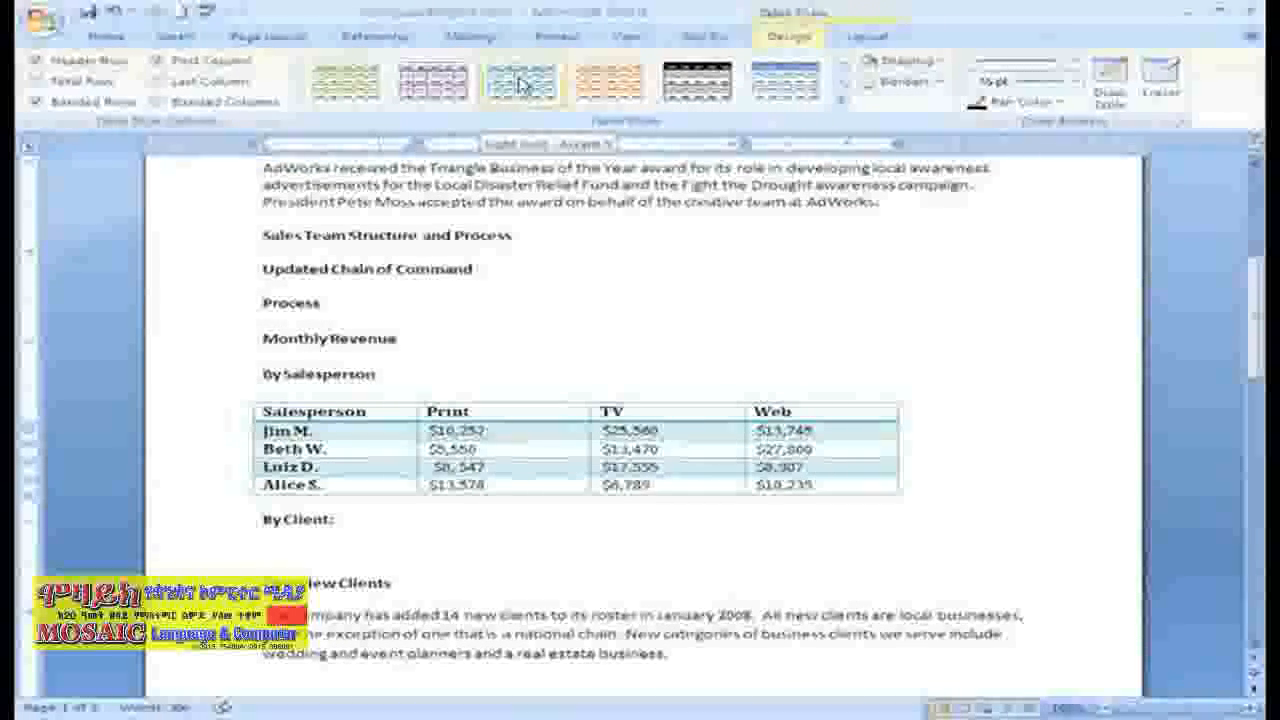
click(520, 84)
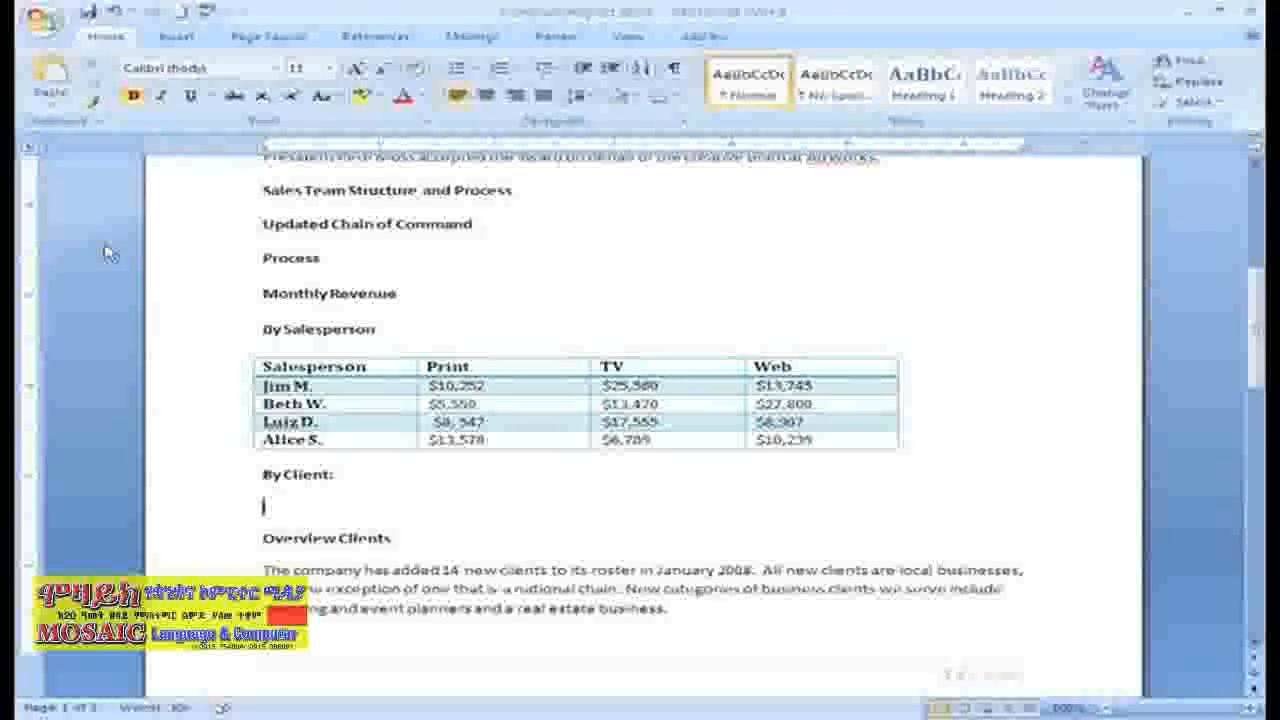
Step: Insert a blank table with four columns and five rows under the By Client heading
click(174, 45)
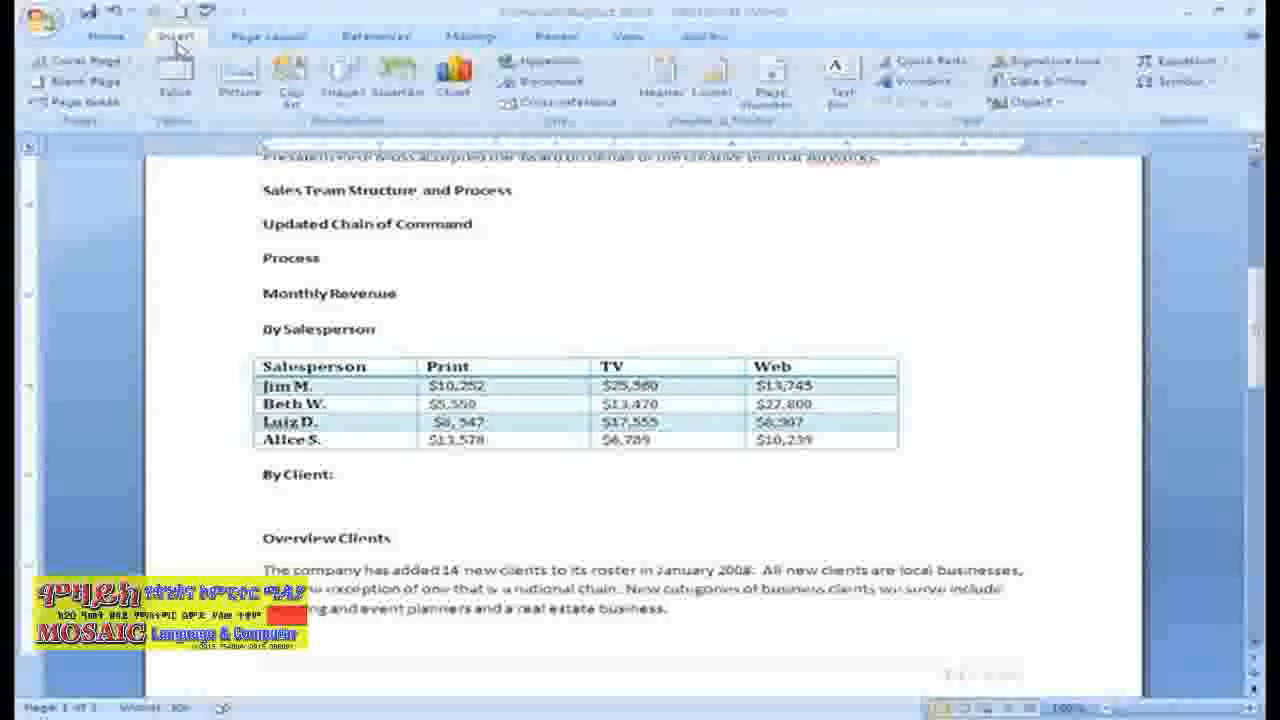
click(176, 100)
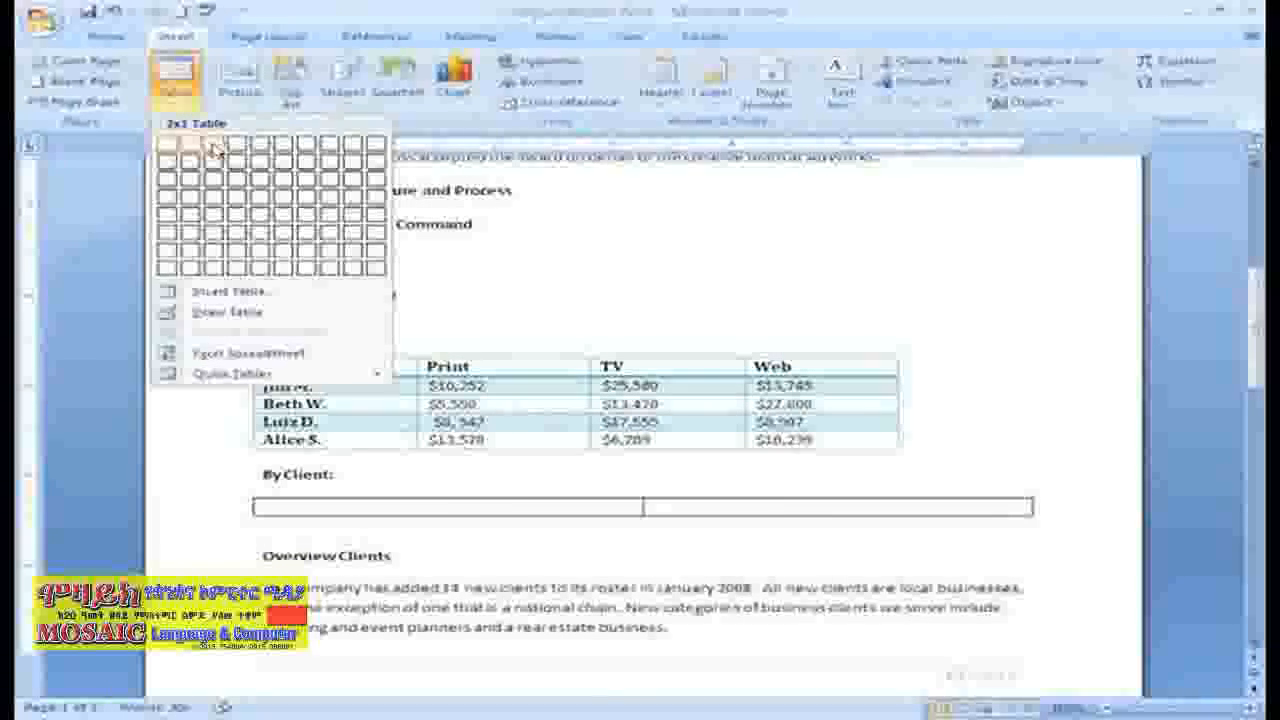
click(240, 217)
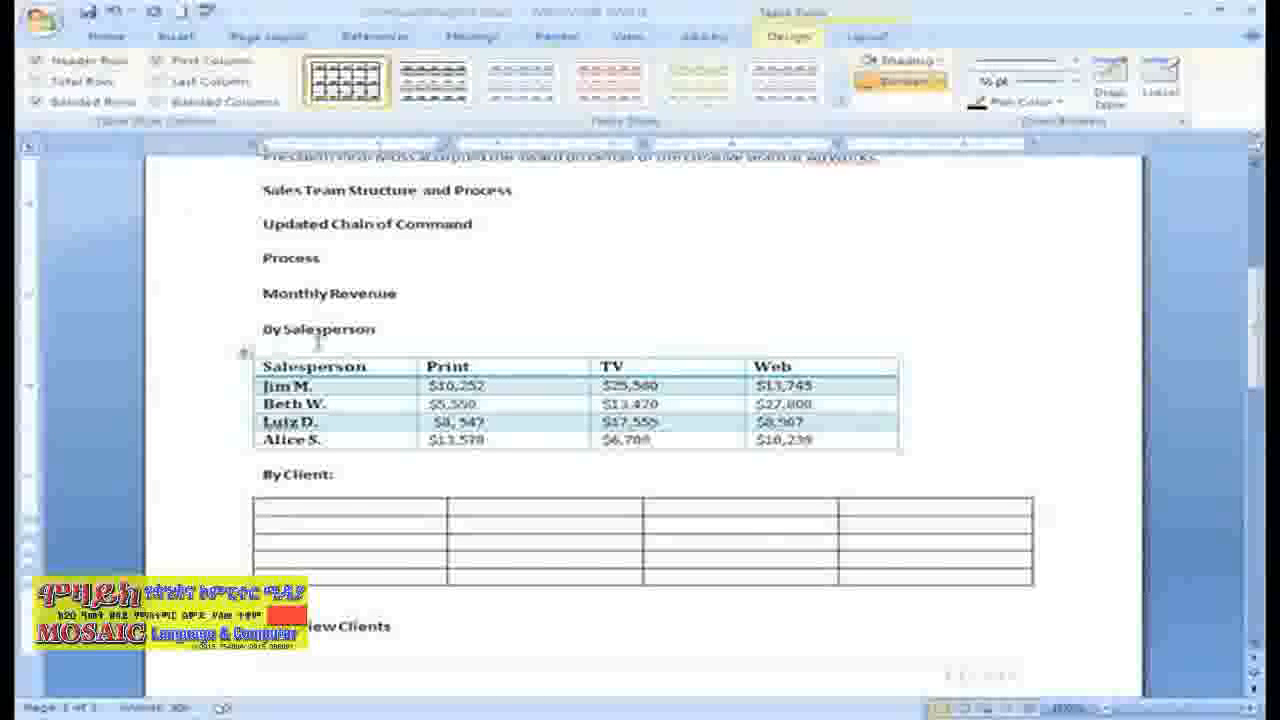
Step: Enter the heading Clients in the By Client table's first column, with Bergman & Pope as the first client beneath it
text(Cl)
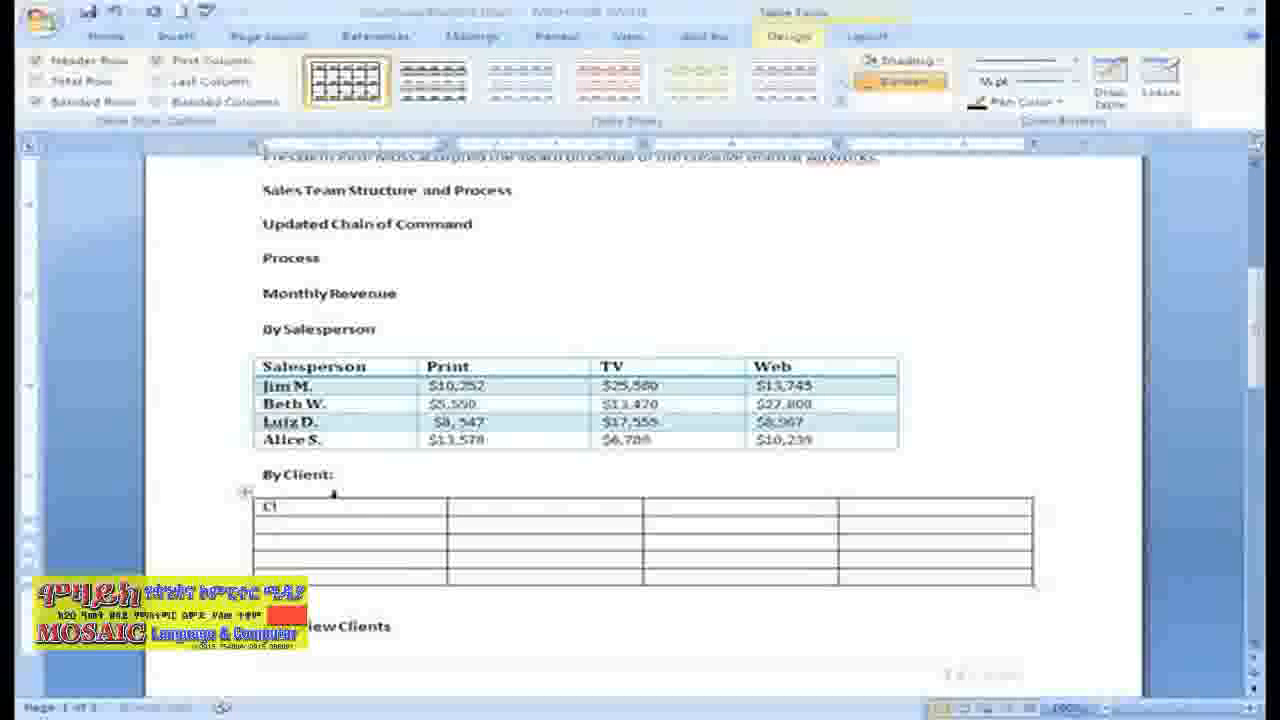
text(ients)
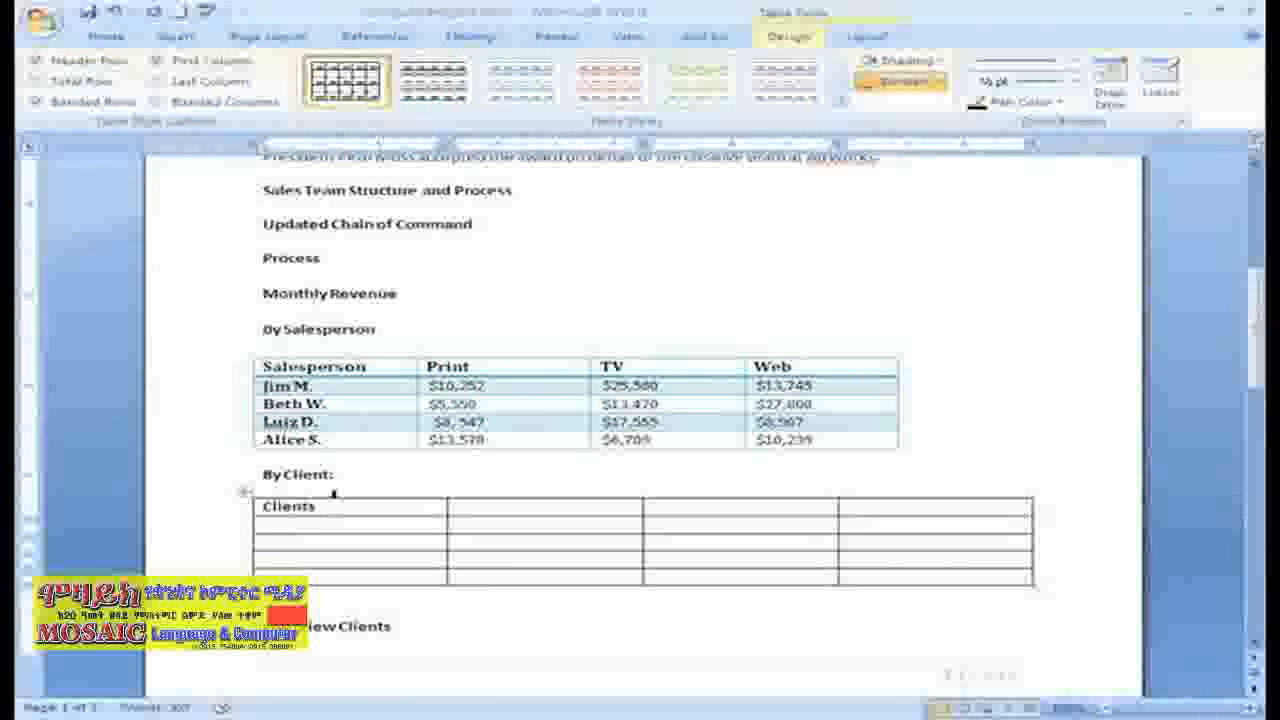
click(340, 524)
text(Ber)
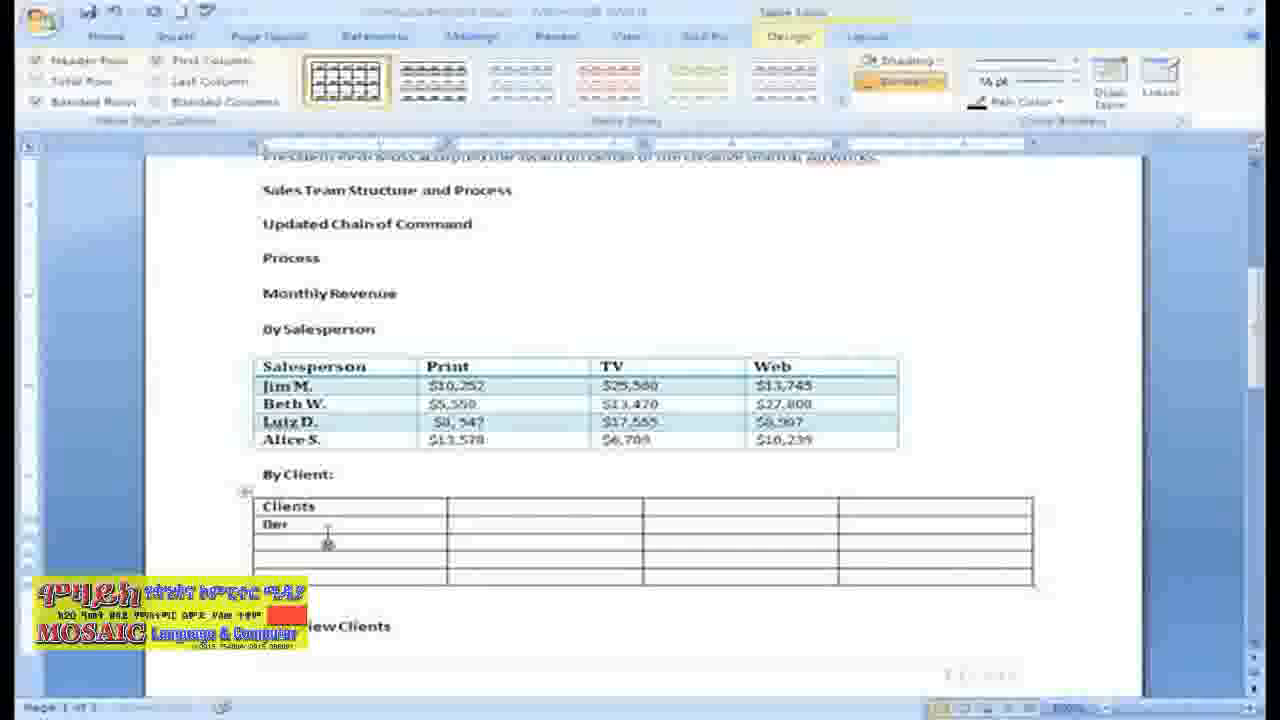
text(gman)
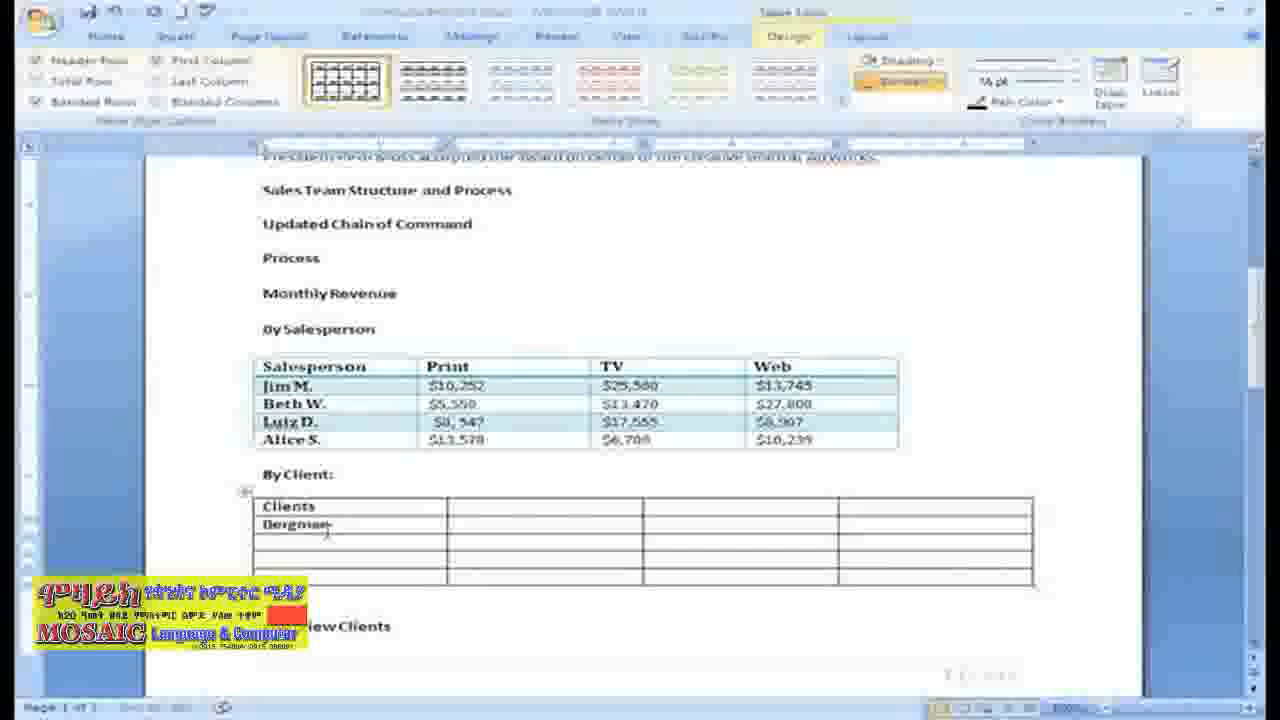
text( & Pope)
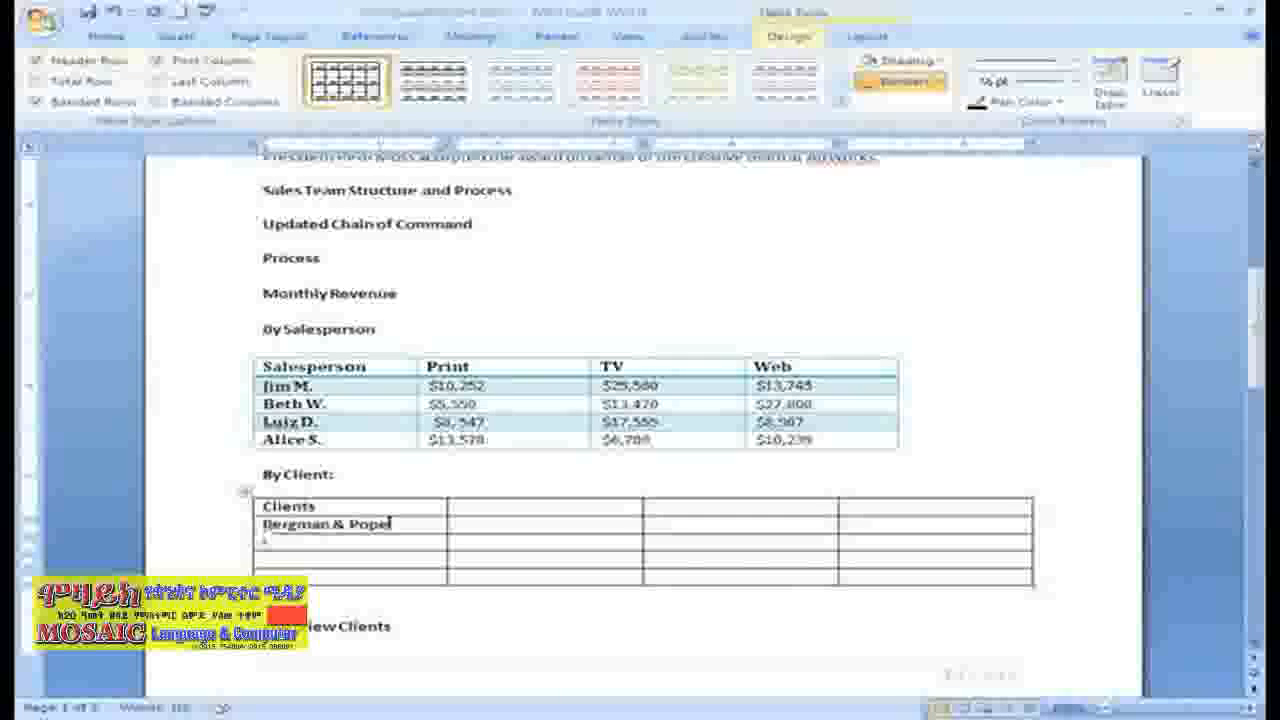
Step: Add the clients 2 for Less and ABC Company in the next two rows, and place the cursor in the last row's first cell
click(265, 543)
text(2 for Less)
click(327, 561)
text(ABC Company)
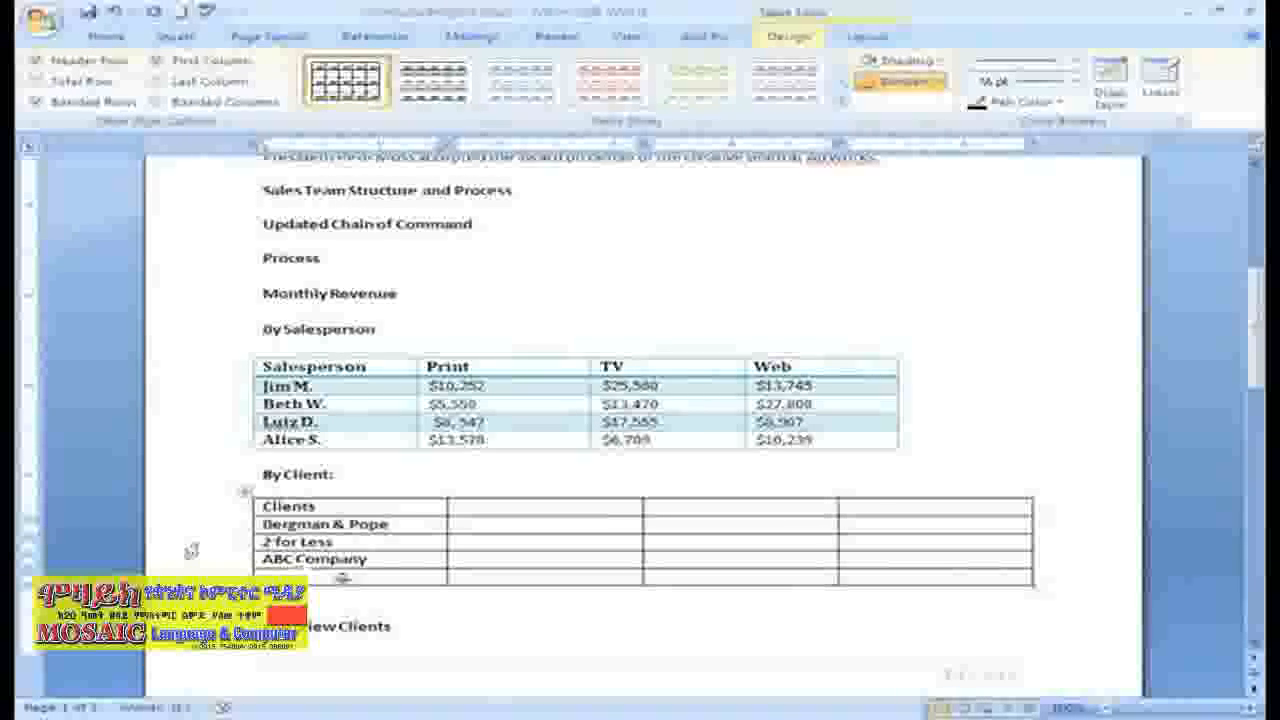
click(339, 578)
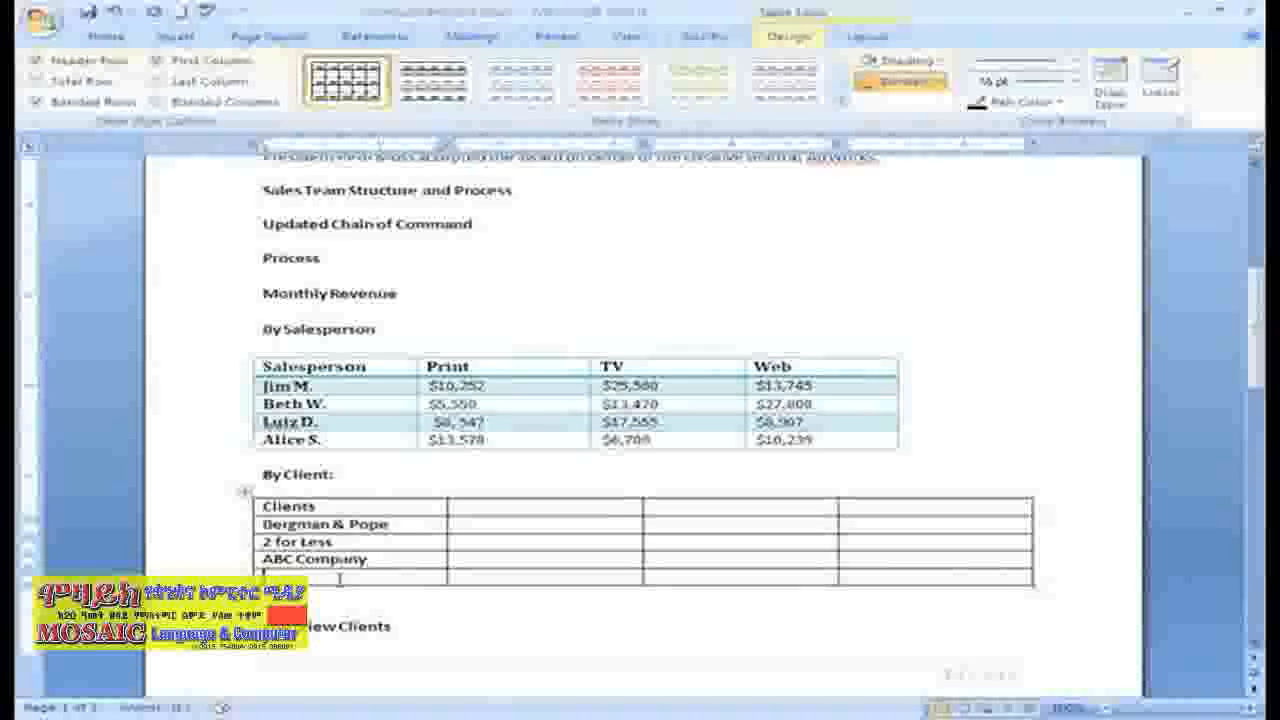